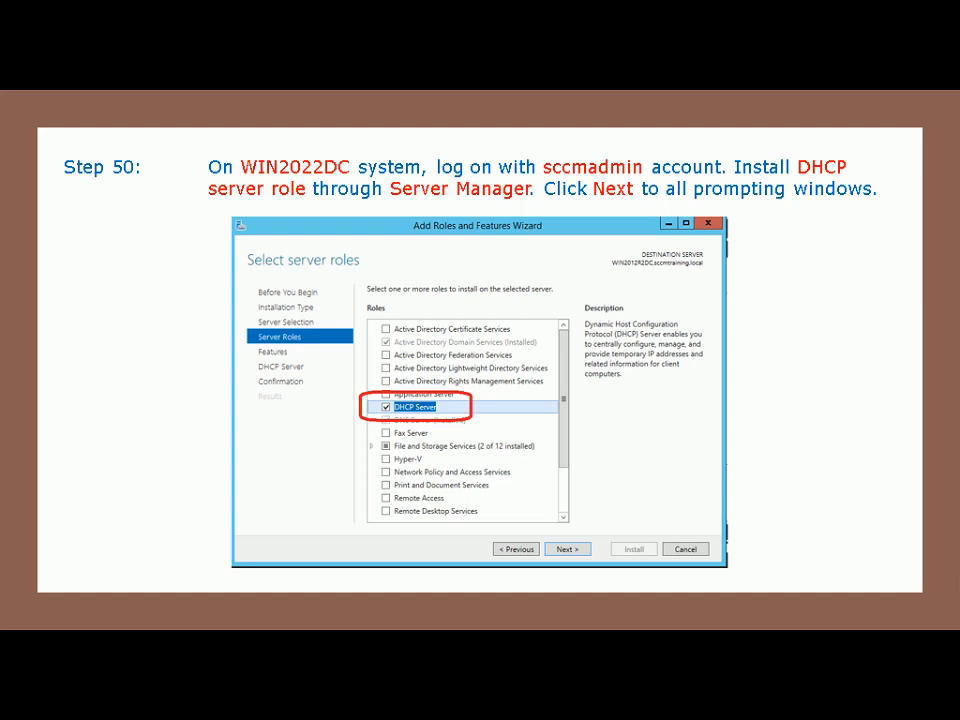
# Switch to the WIN2022DC virtual machine, show it full screen, and launch Server Manager by running servermanager.
pyautogui.hotkey('alt', 'Tab')
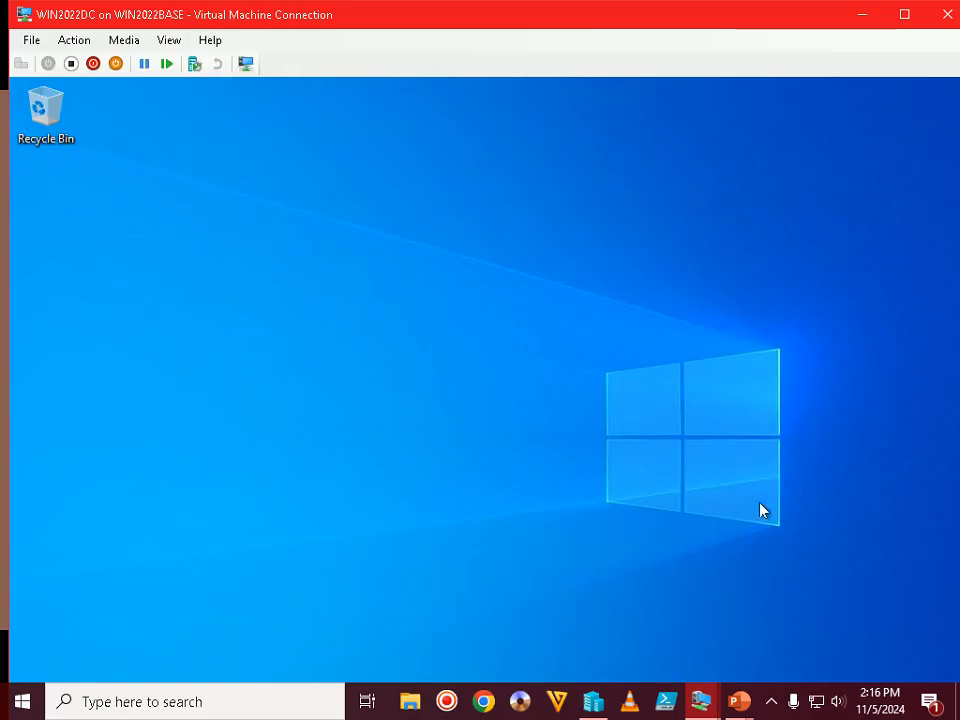
pyautogui.doubleClick(726, 25)
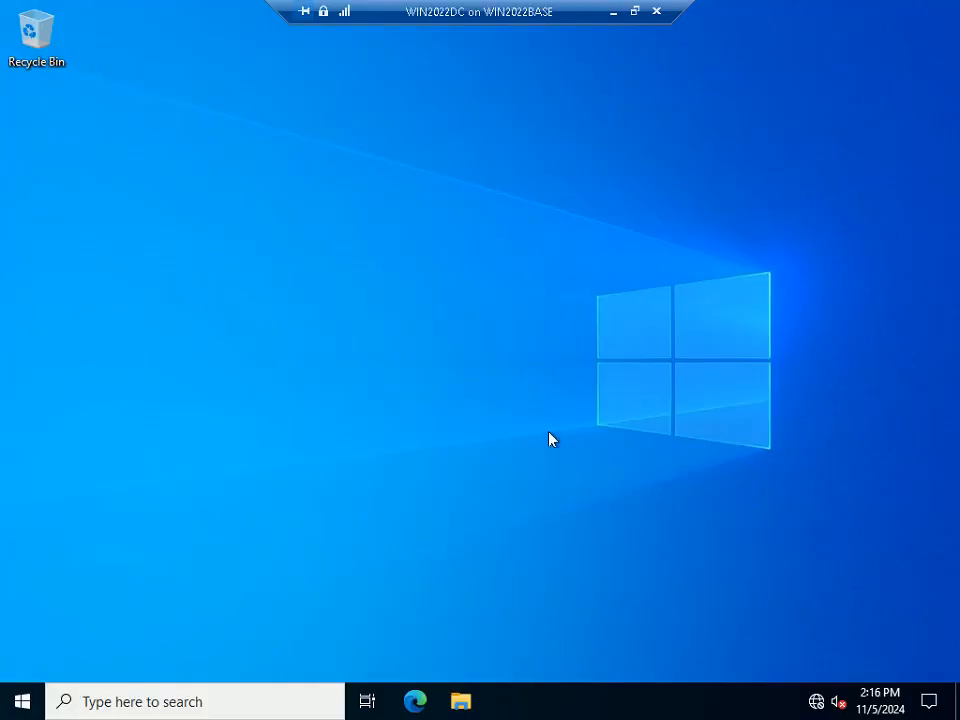
pyautogui.press('super+r')
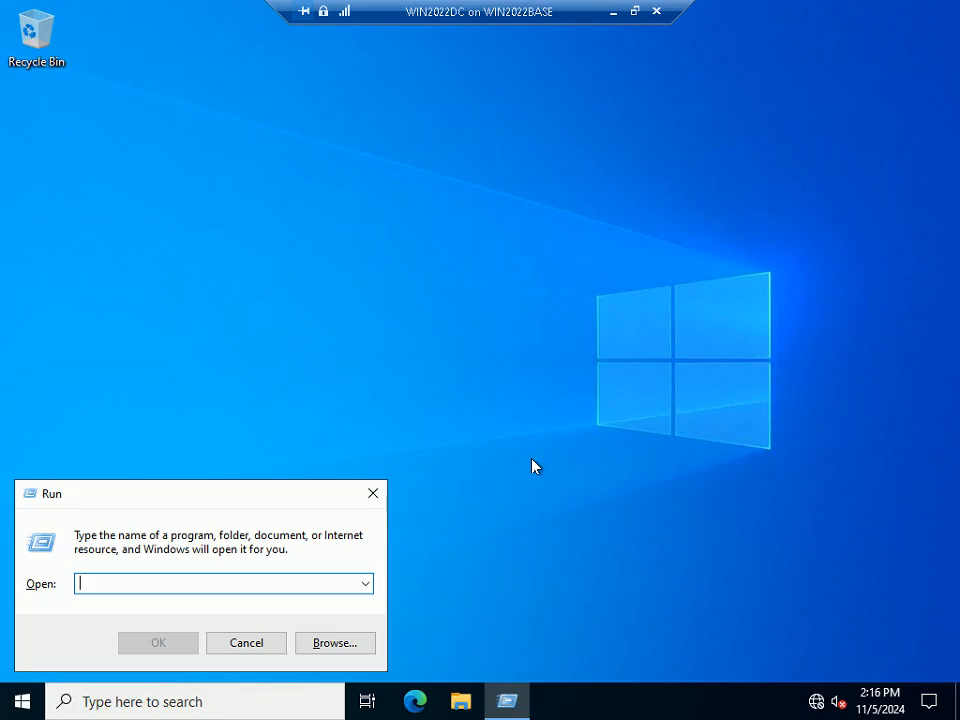
pyautogui.write('servermanager')
pyautogui.press('Return')
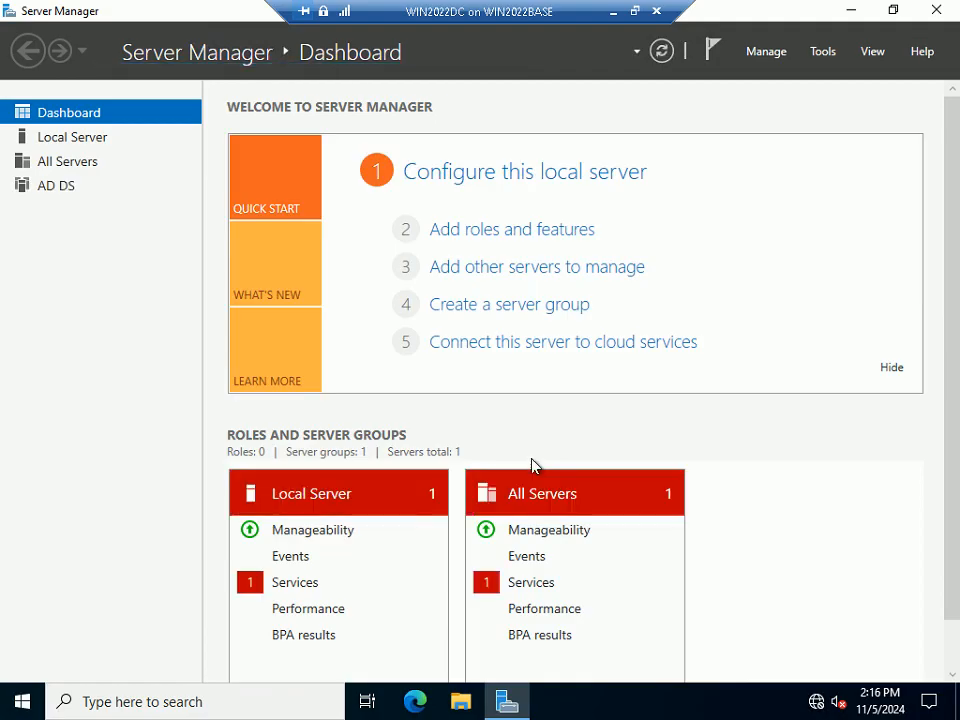
# Start adding roles and features, keeping the role-based or feature-based installation with WIN2022DC.sccmcb.local as destination server.
pyautogui.click(563, 252)
pyautogui.click(657, 652)
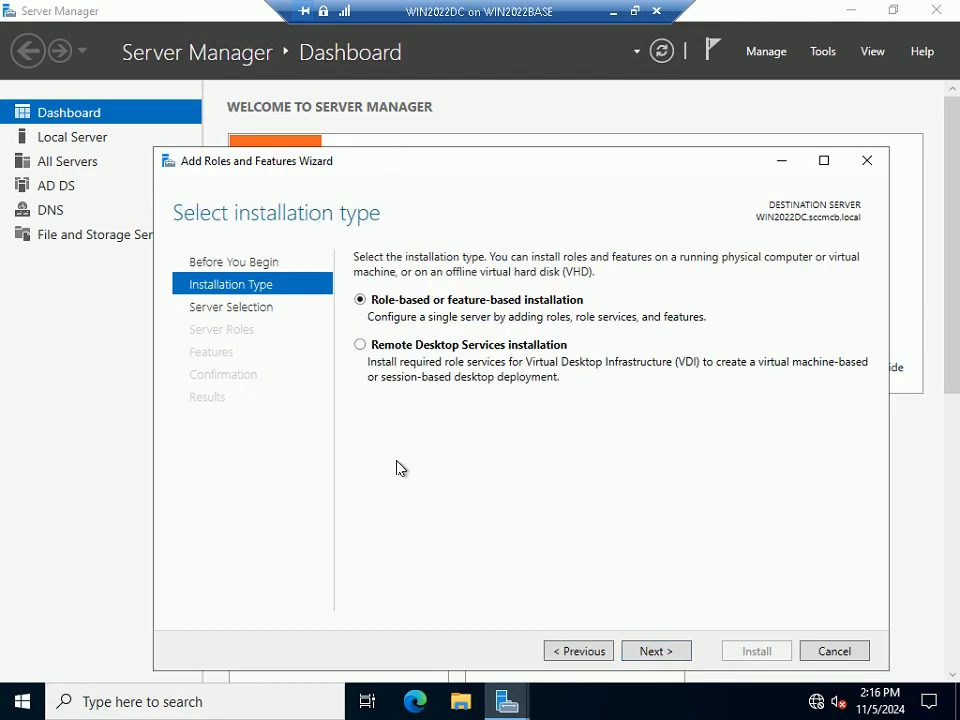
pyautogui.click(668, 656)
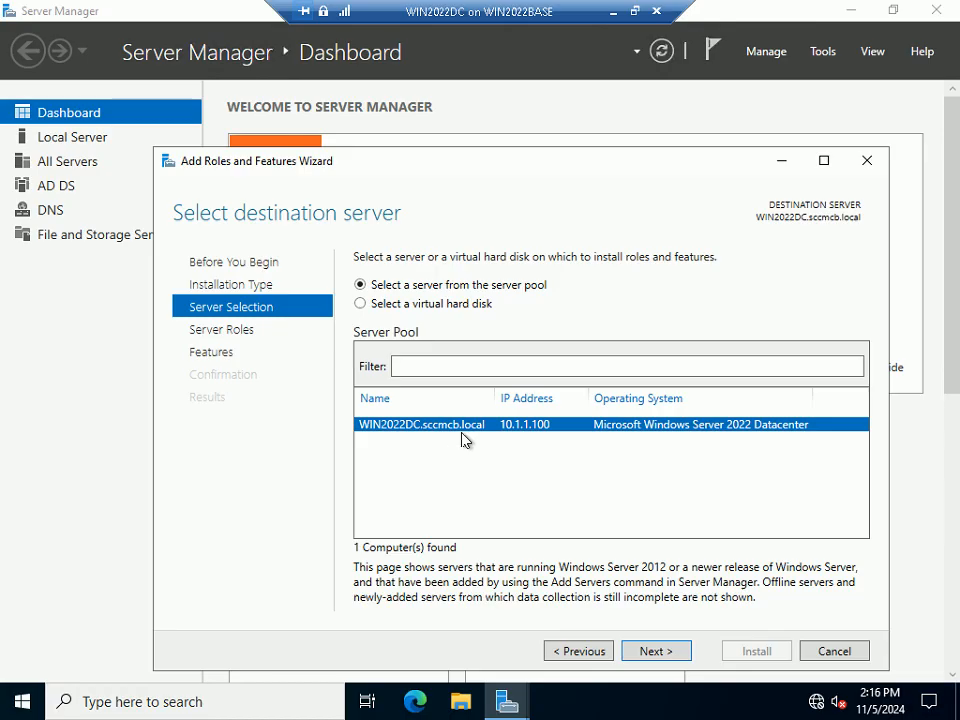
pyautogui.click(652, 650)
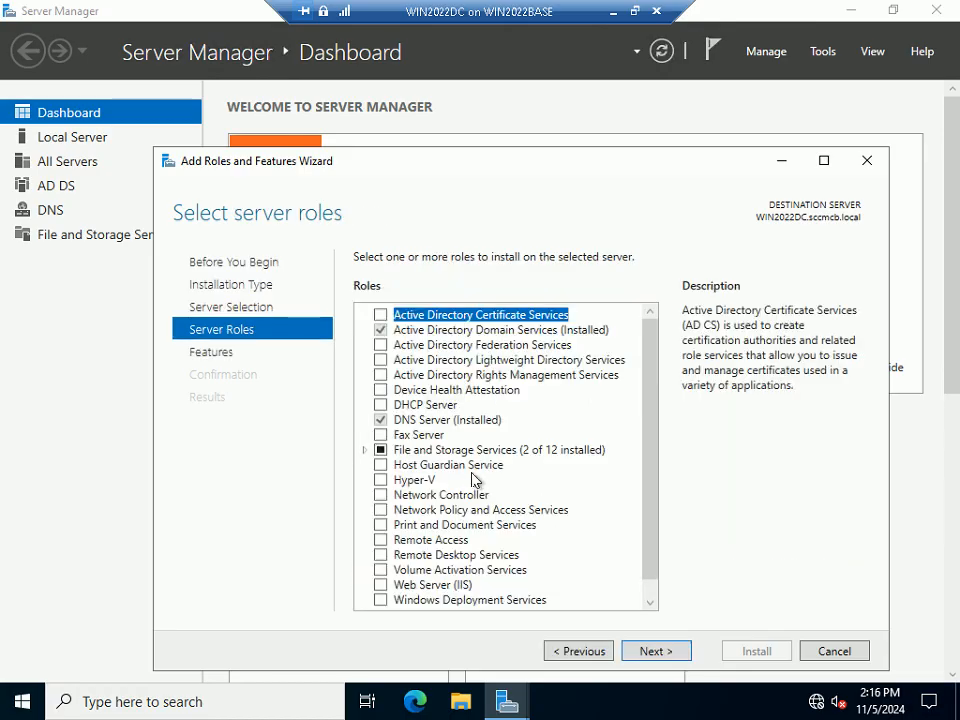
# Select the DHCP Server role with its required management tools, keep the default features, and start the installation.
pyautogui.click(380, 405)
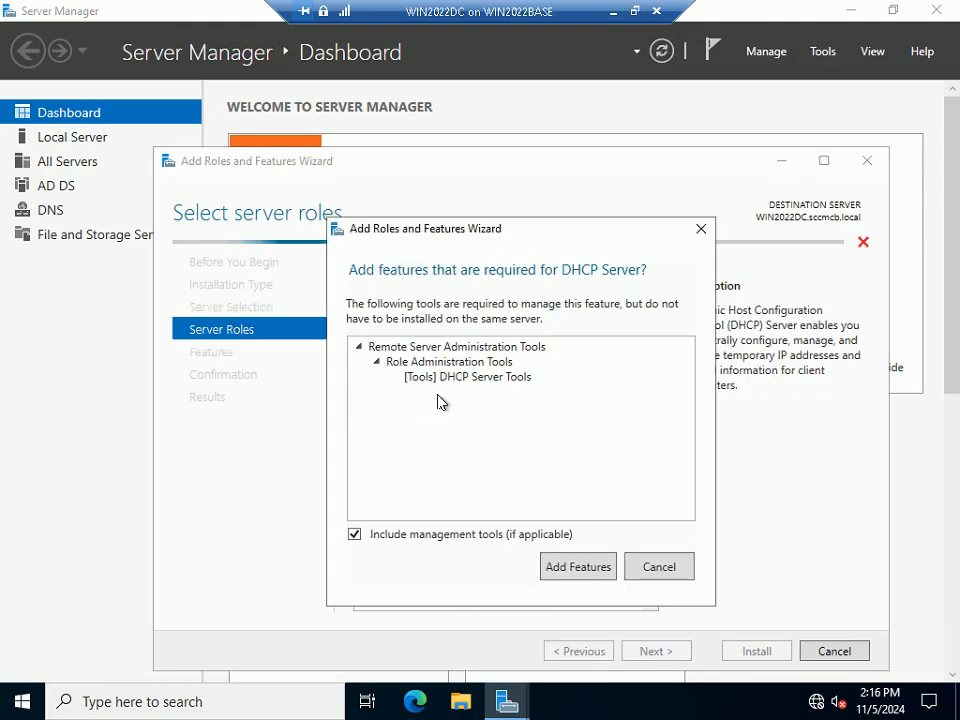
pyautogui.click(553, 566)
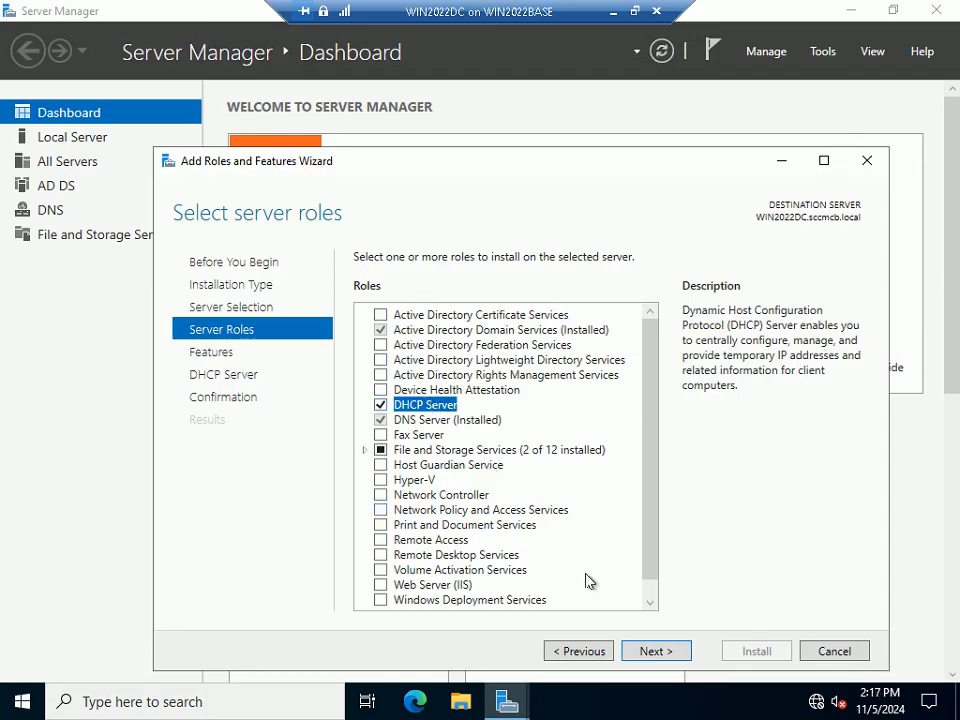
pyautogui.click(656, 650)
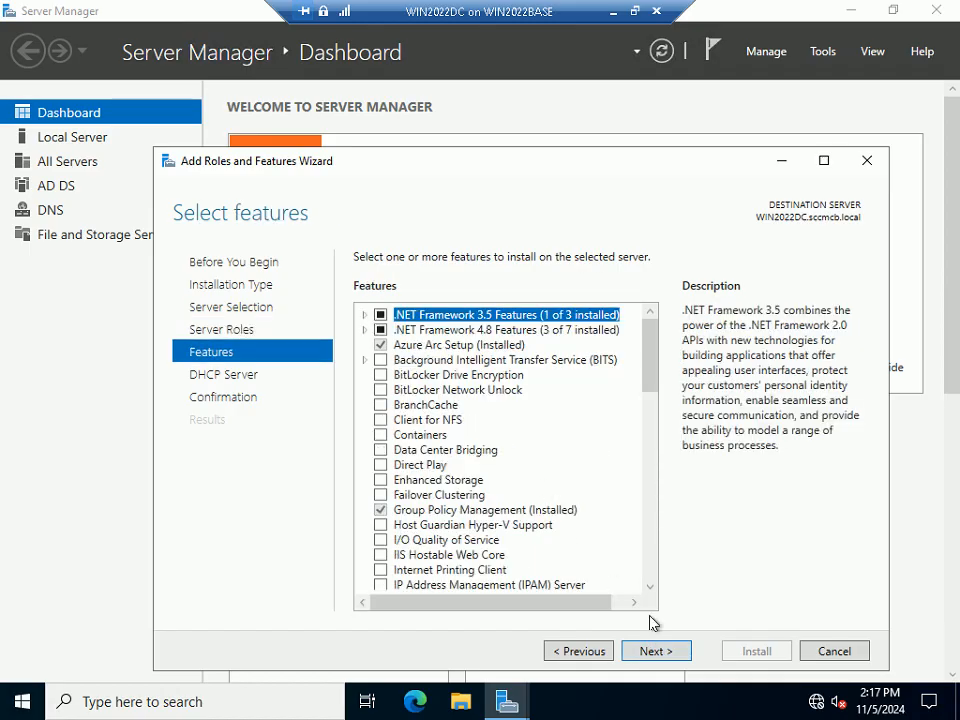
pyautogui.click(655, 651)
pyautogui.click(652, 656)
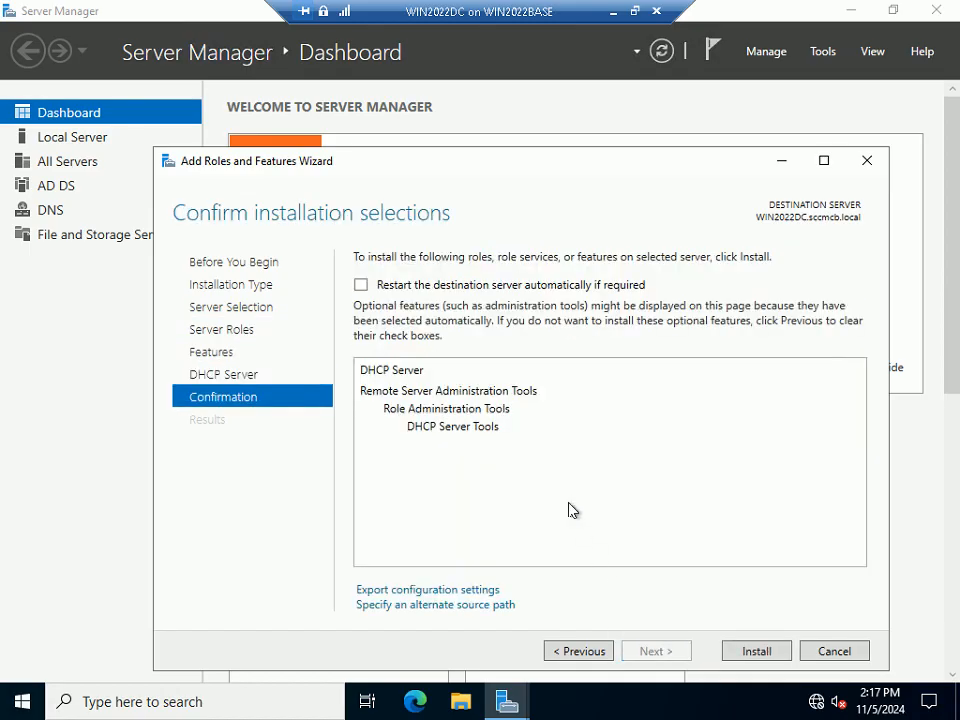
pyautogui.click(754, 652)
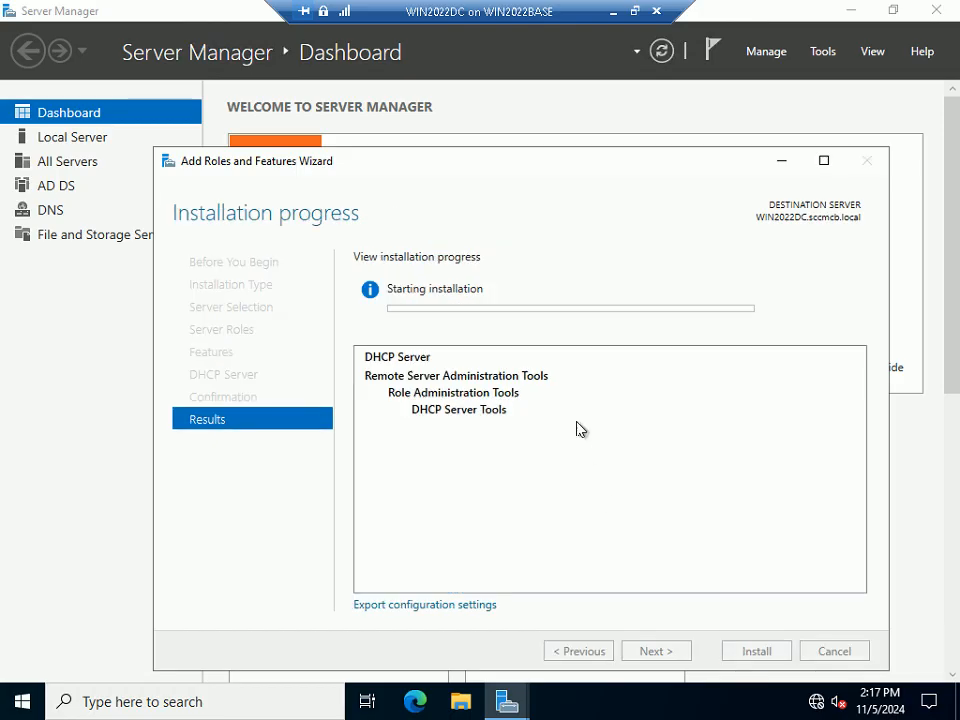
# Read the Step 51 instructions in the PowerPoint slide show, then return to the virtual machine's installation progress.
pyautogui.click(634, 11)
pyautogui.moveTo(579, 245); pyautogui.dragTo(540, 163)
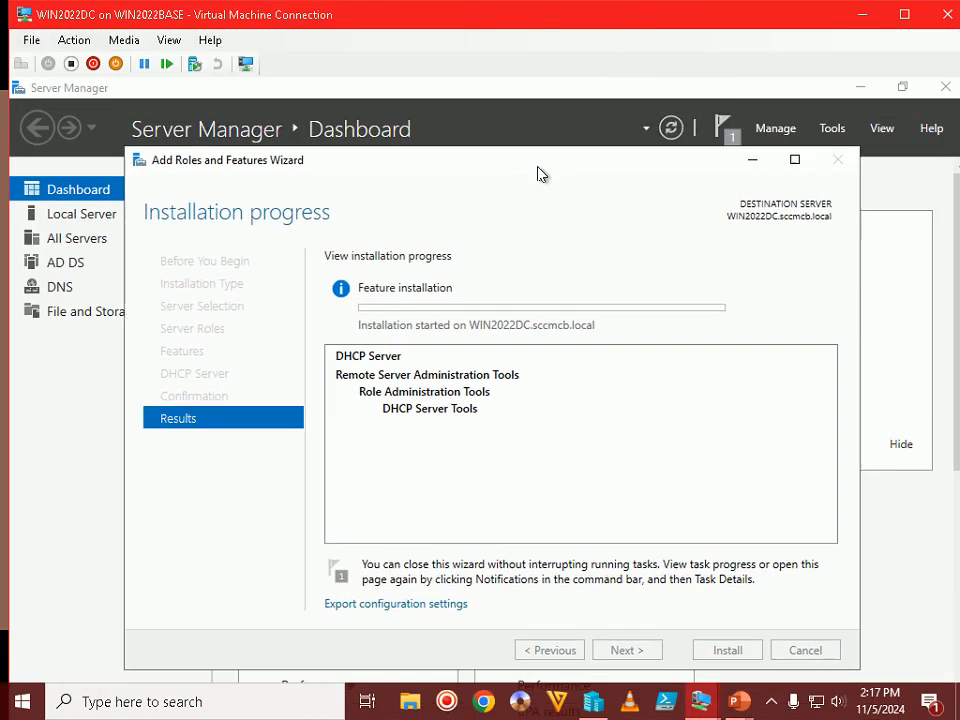
pyautogui.moveTo(740, 700)
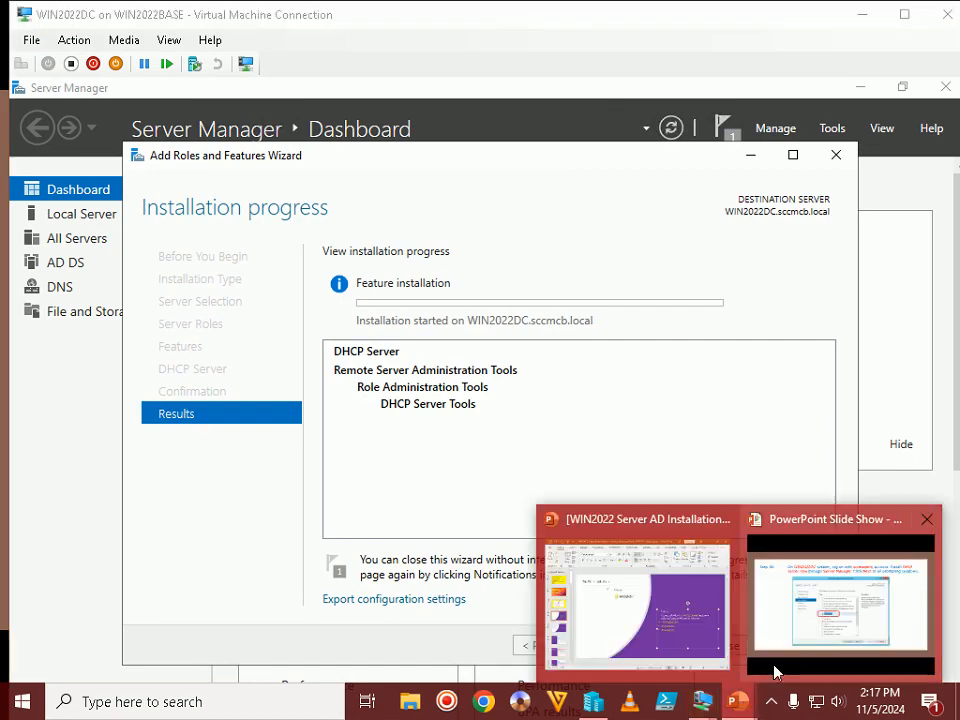
pyautogui.click(810, 619)
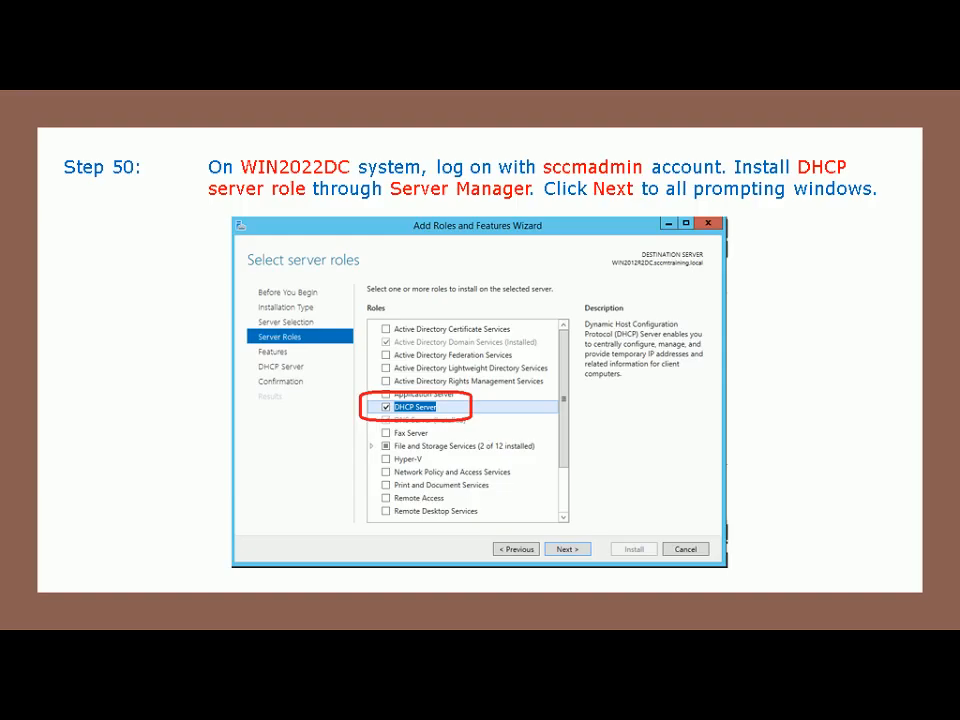
pyautogui.press('Right')
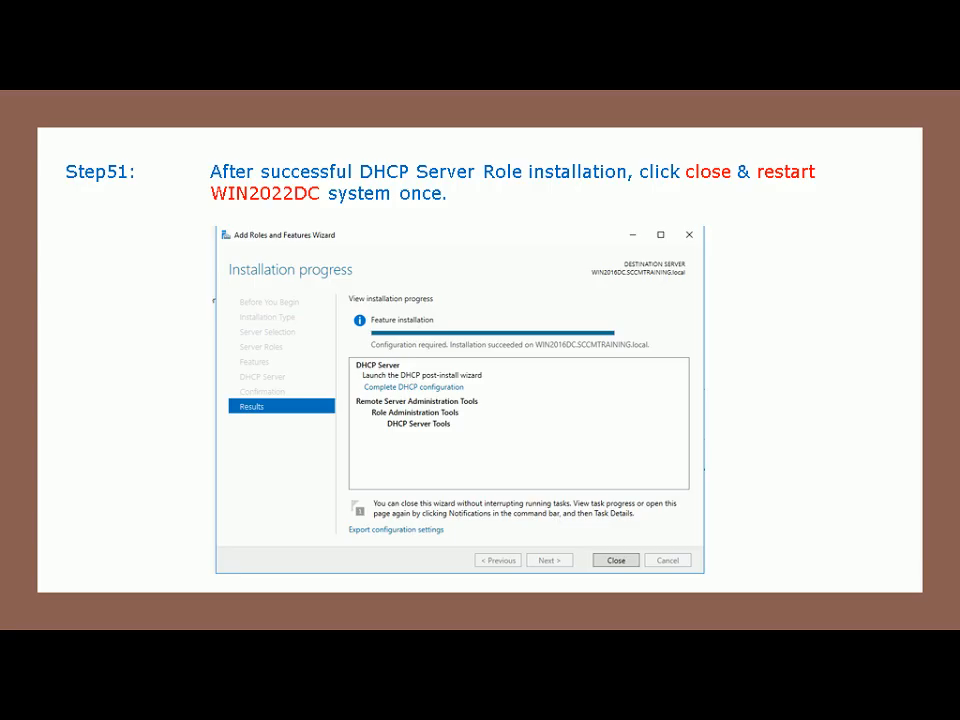
pyautogui.hotkey('alt', 'Tab')
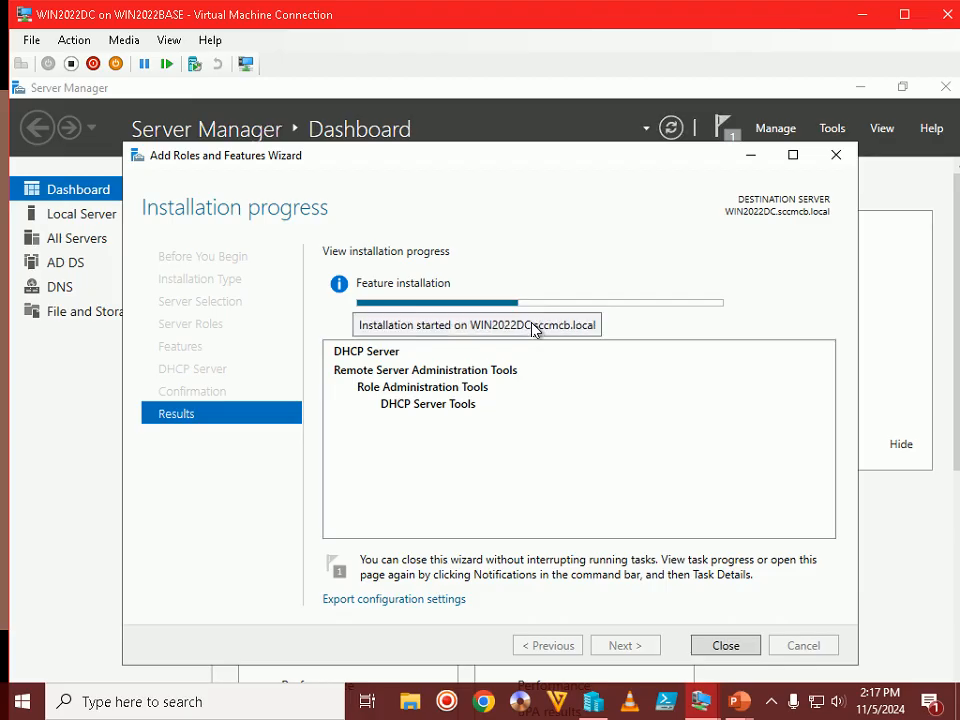
pyautogui.click(773, 705)
pyautogui.click(592, 498)
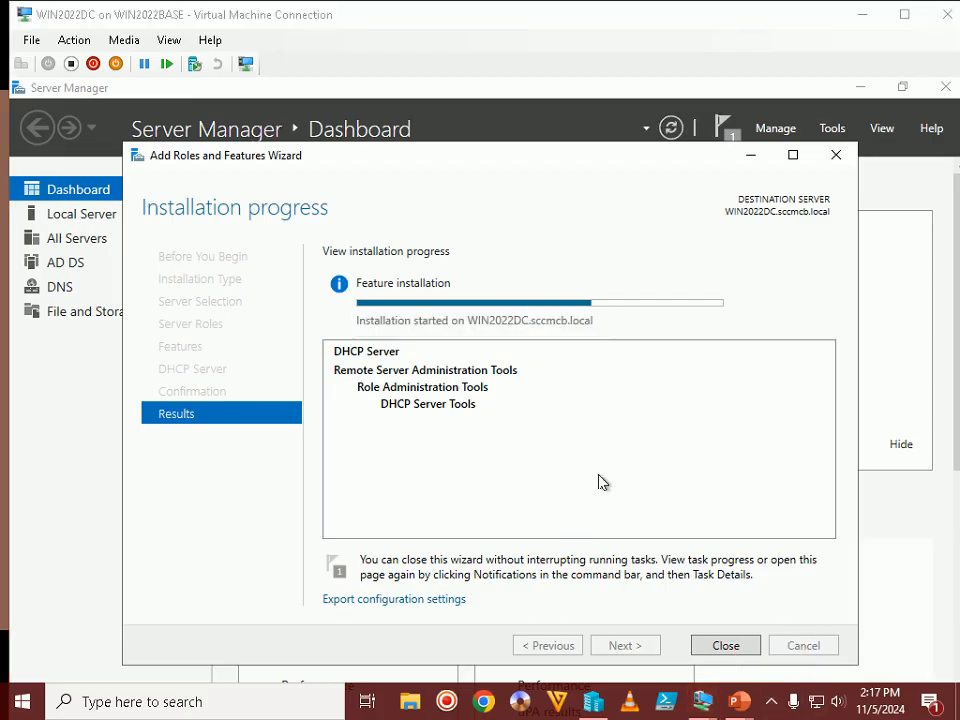
pyautogui.click(772, 703)
pyautogui.click(772, 703)
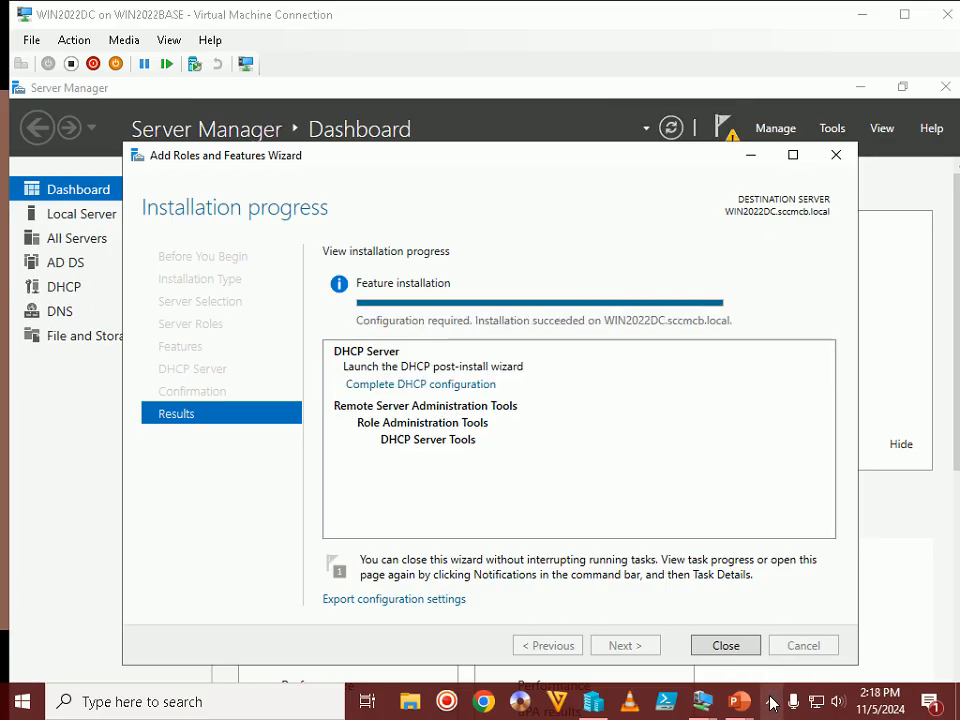
pyautogui.click(772, 703)
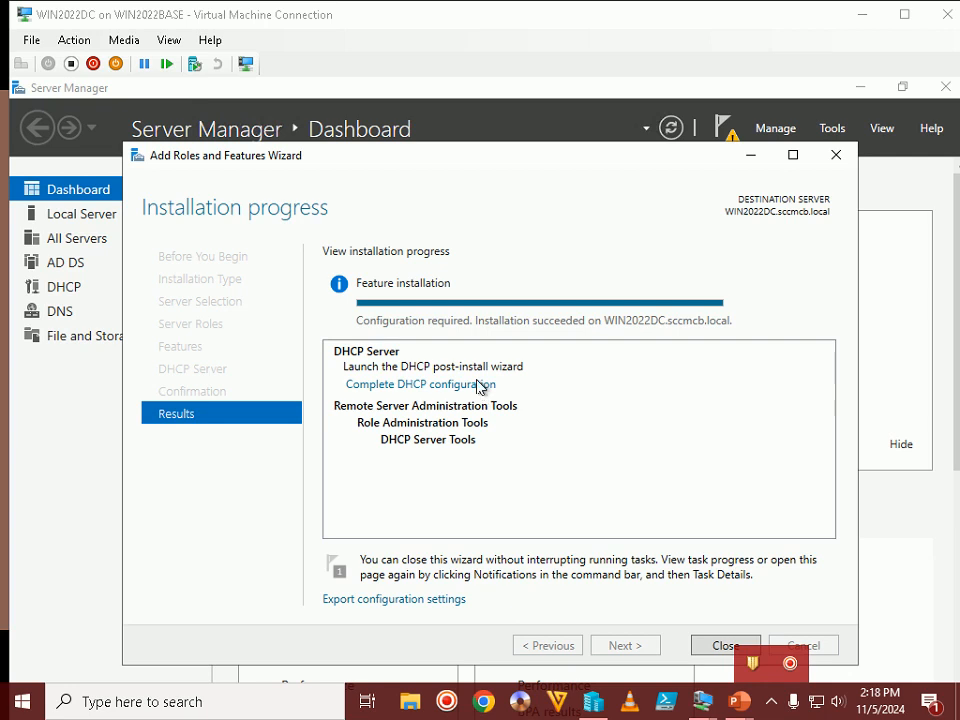
pyautogui.click(620, 422)
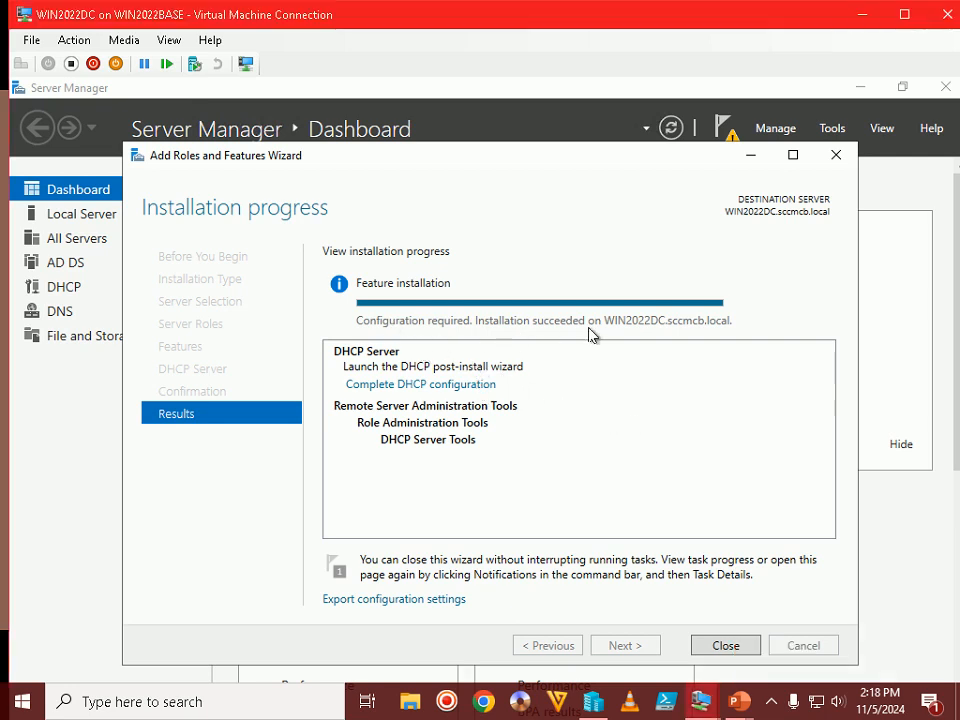
# Close the finished Add Roles and Features Wizard and exit Server Manager in the full-screen virtual machine.
pyautogui.click(728, 645)
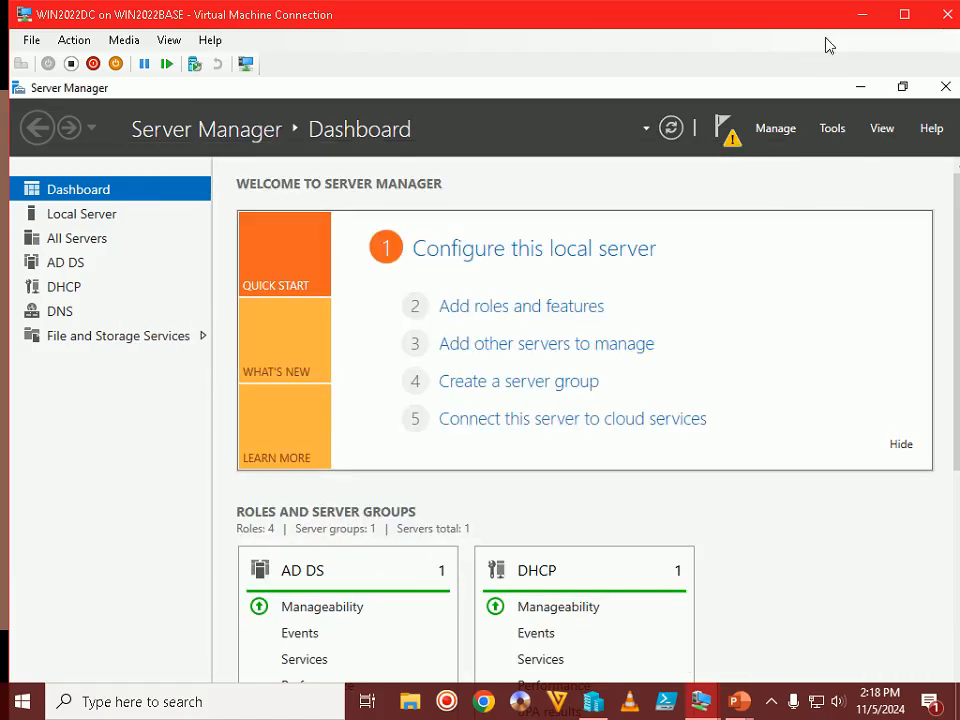
pyautogui.click(904, 14)
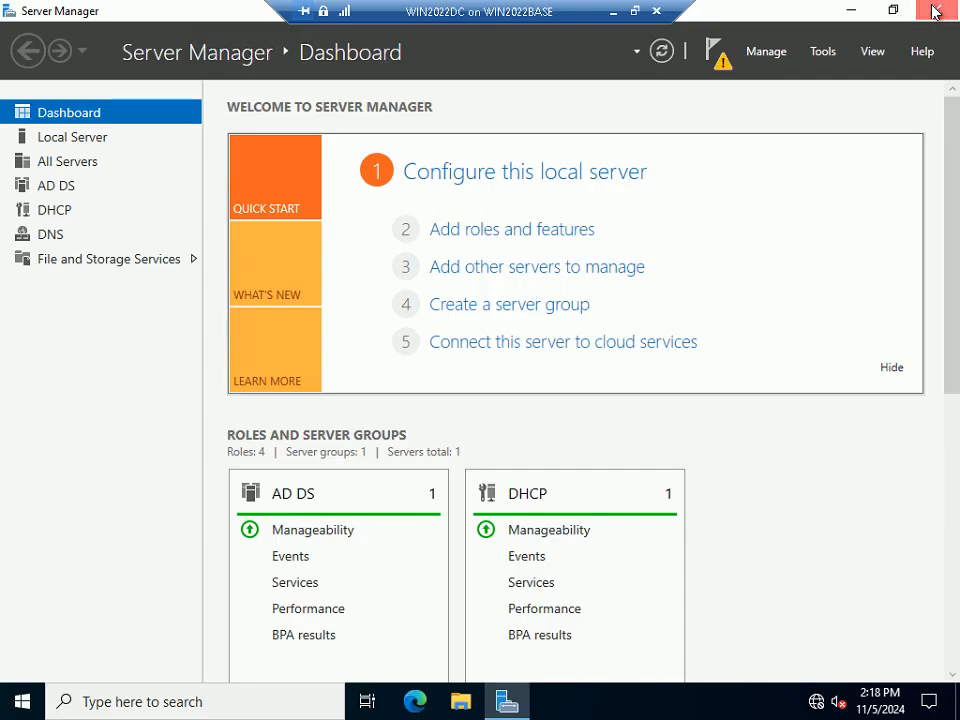
pyautogui.click(935, 12)
# Restart the WIN2022DC server after the DHCP role installation.
pyautogui.rightClick(26, 701)
pyautogui.moveTo(162, 648)
pyautogui.click(312, 645)
pyautogui.click(324, 666)
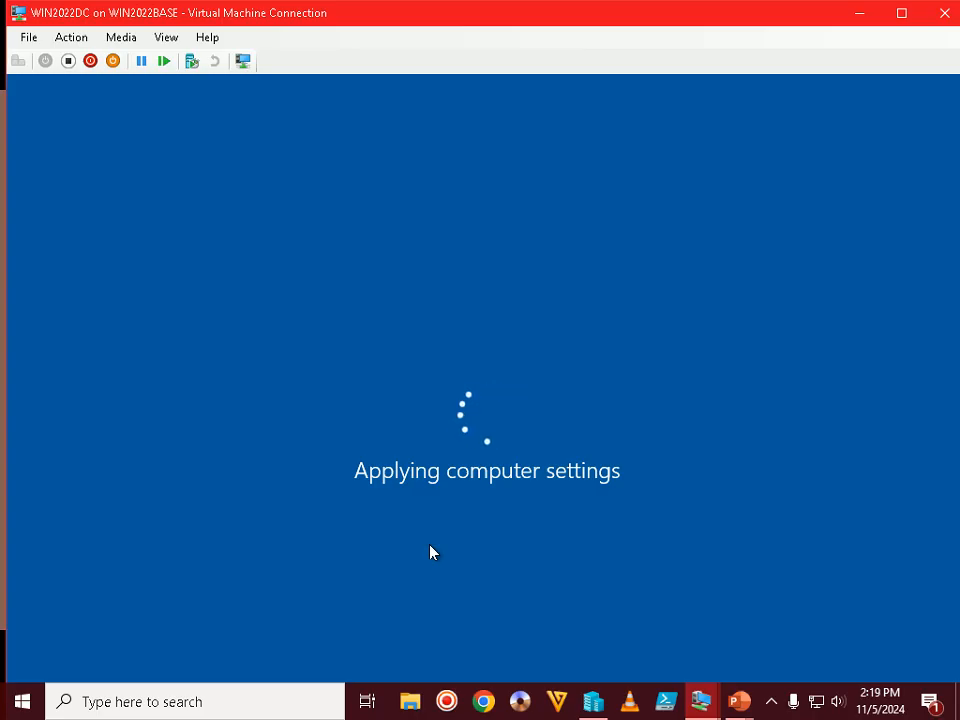
pyautogui.click(771, 702)
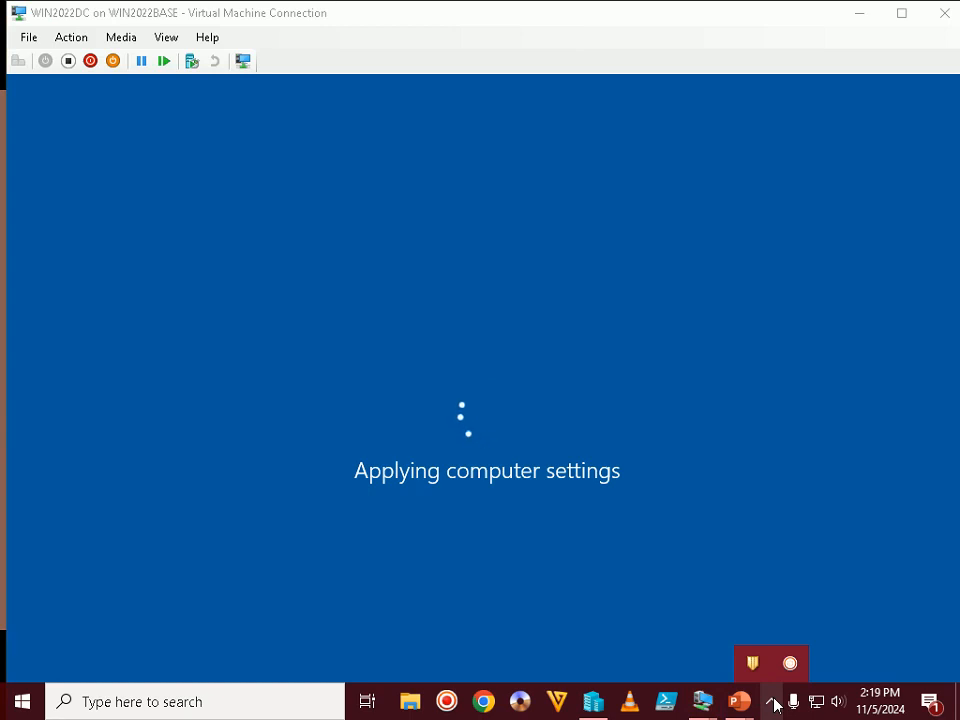
pyautogui.click(776, 704)
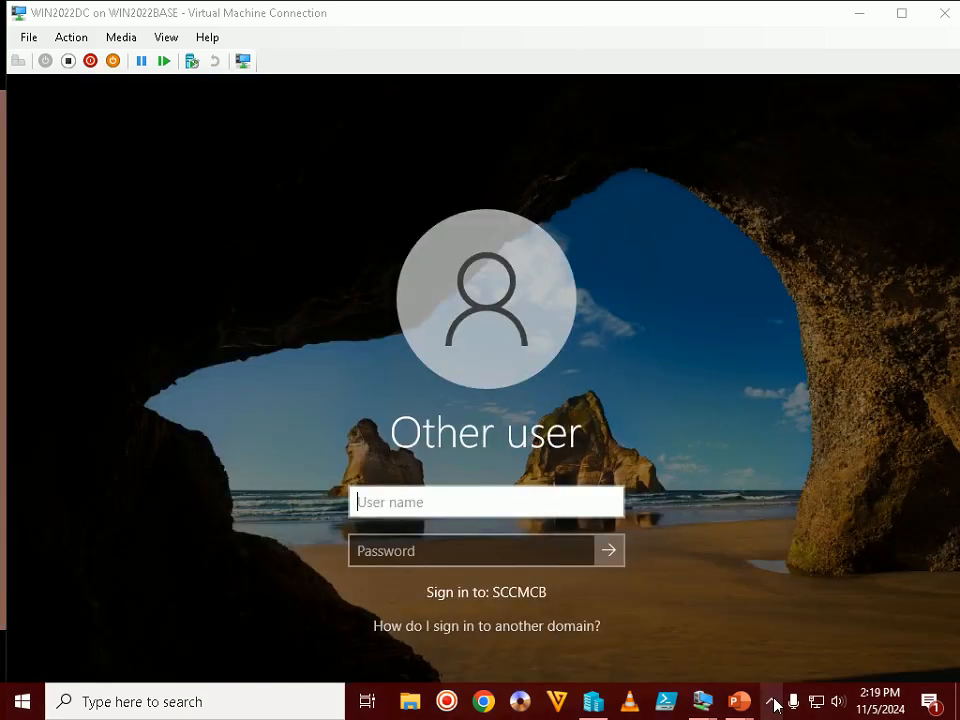
pyautogui.click(776, 704)
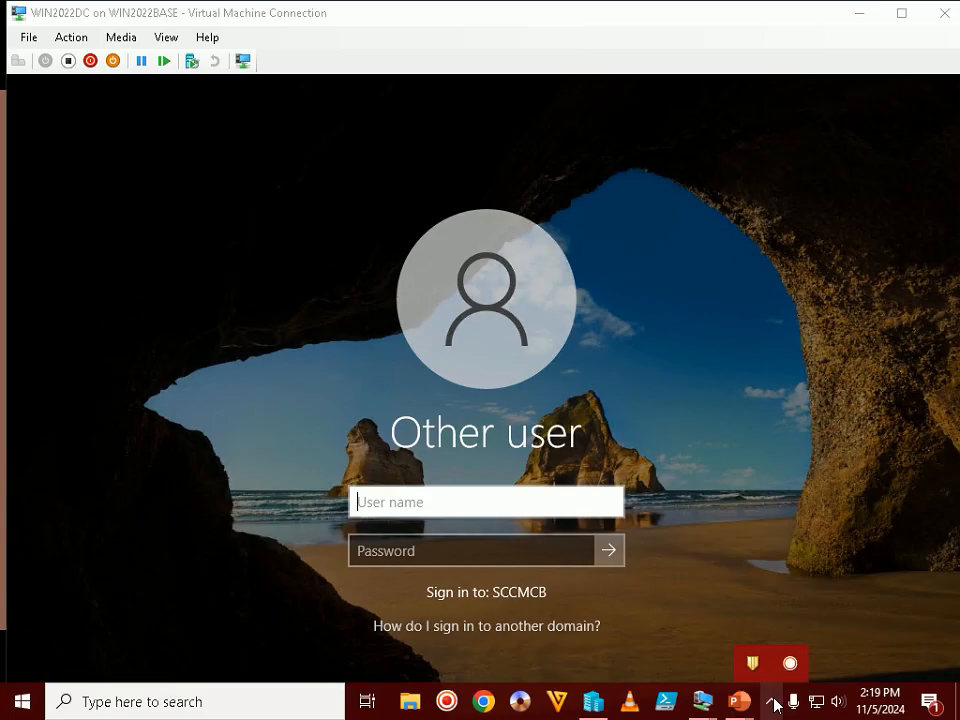
# Sign in to the SCCMCB domain with the user name sccmadmin and the account password.
pyautogui.click(575, 512)
pyautogui.write('sccmadmin')
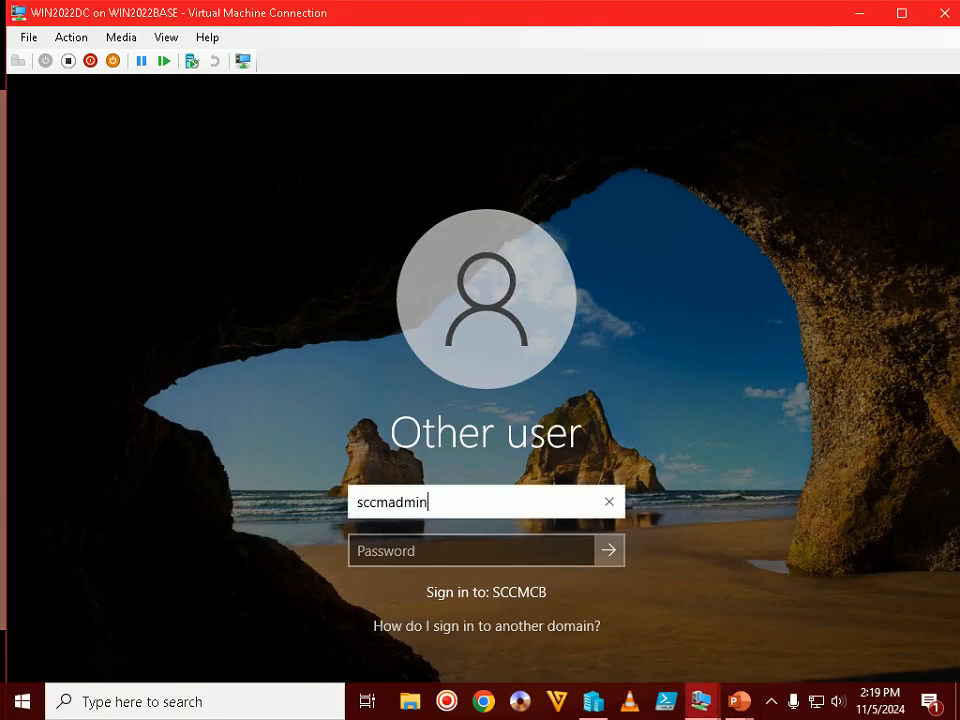
pyautogui.press('Tab')
pyautogui.write('************')
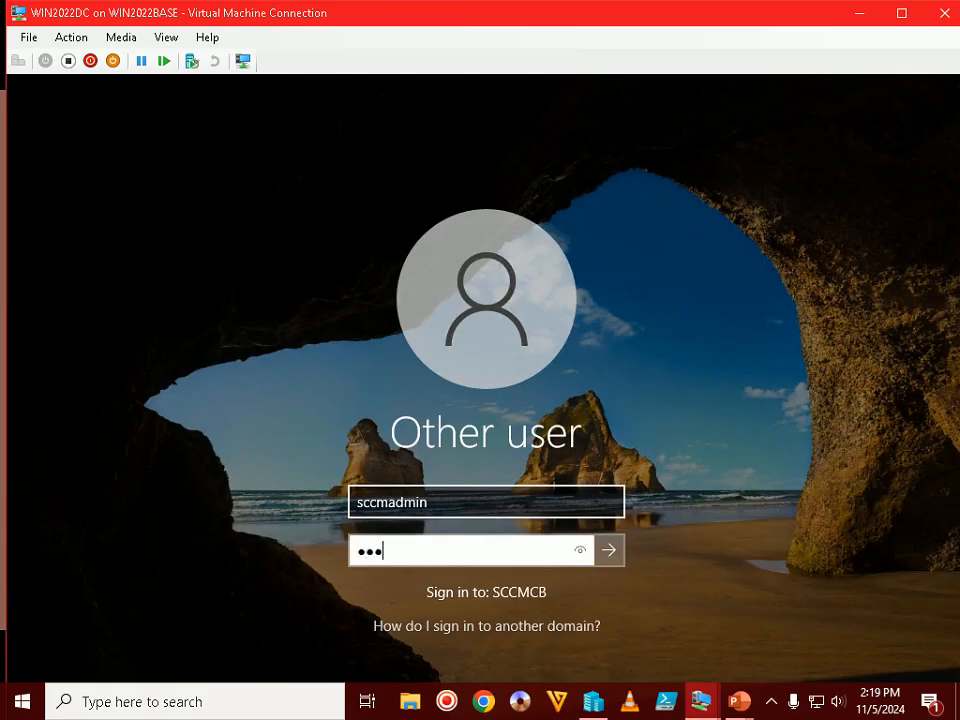
pyautogui.write('********')
pyautogui.press('Return')
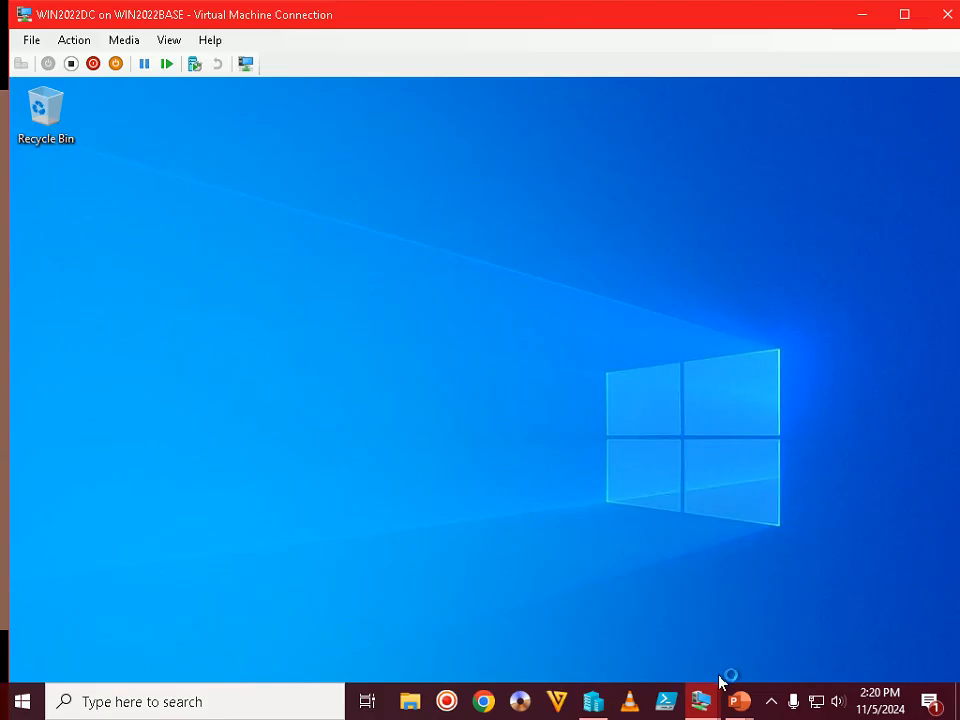
# Read the Step 52 instructions on completing the DHCP configuration in the PowerPoint slide show, then return to the virtual machine.
pyautogui.click(738, 701)
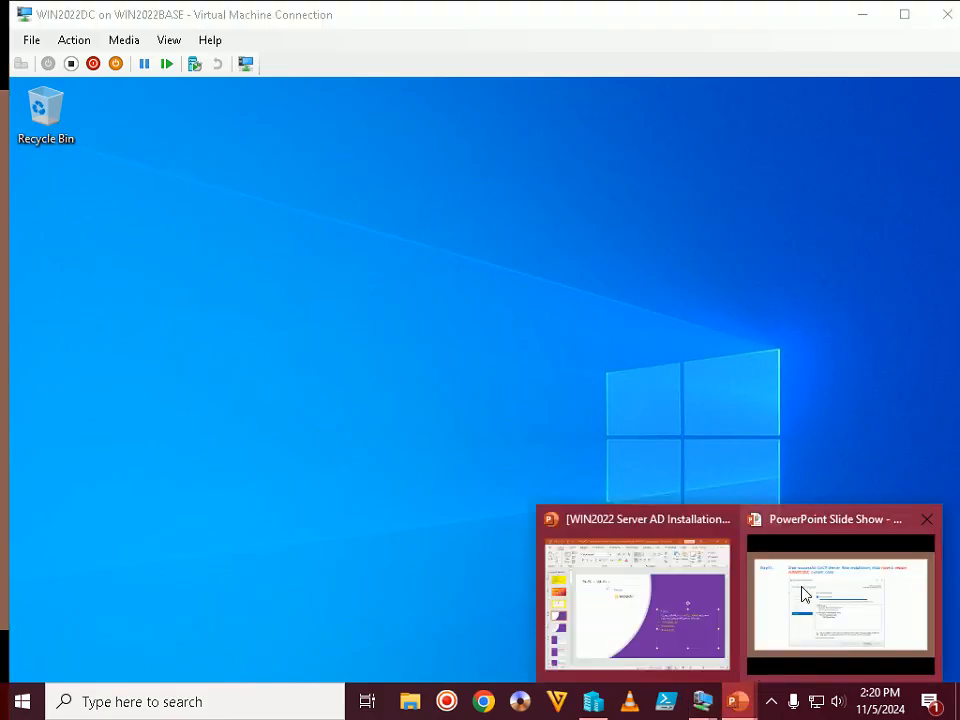
pyautogui.click(802, 595)
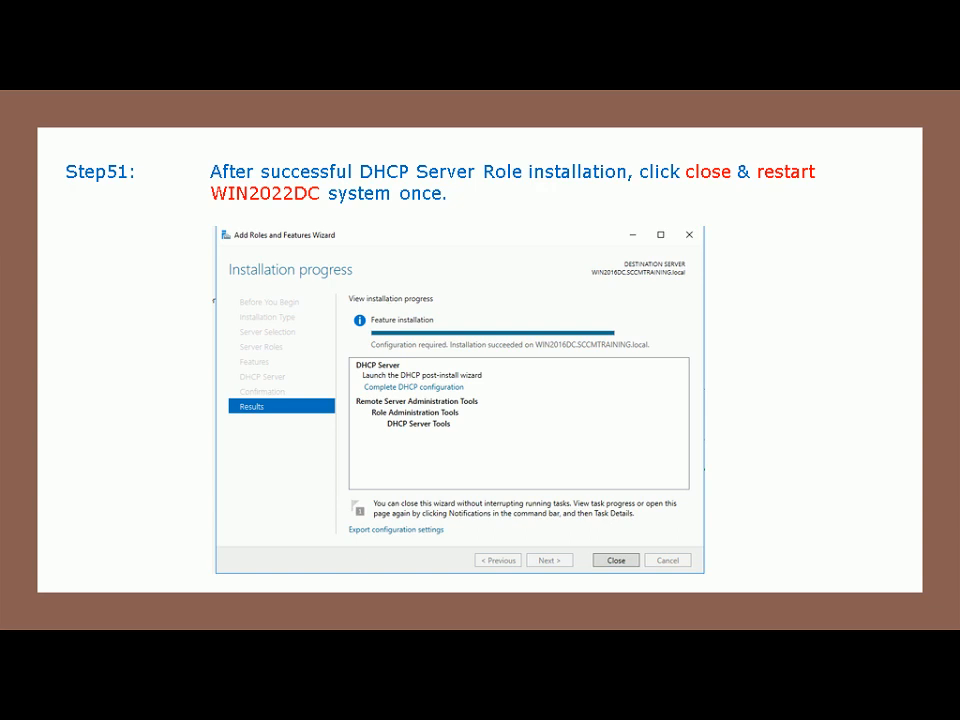
pyautogui.press('Right')
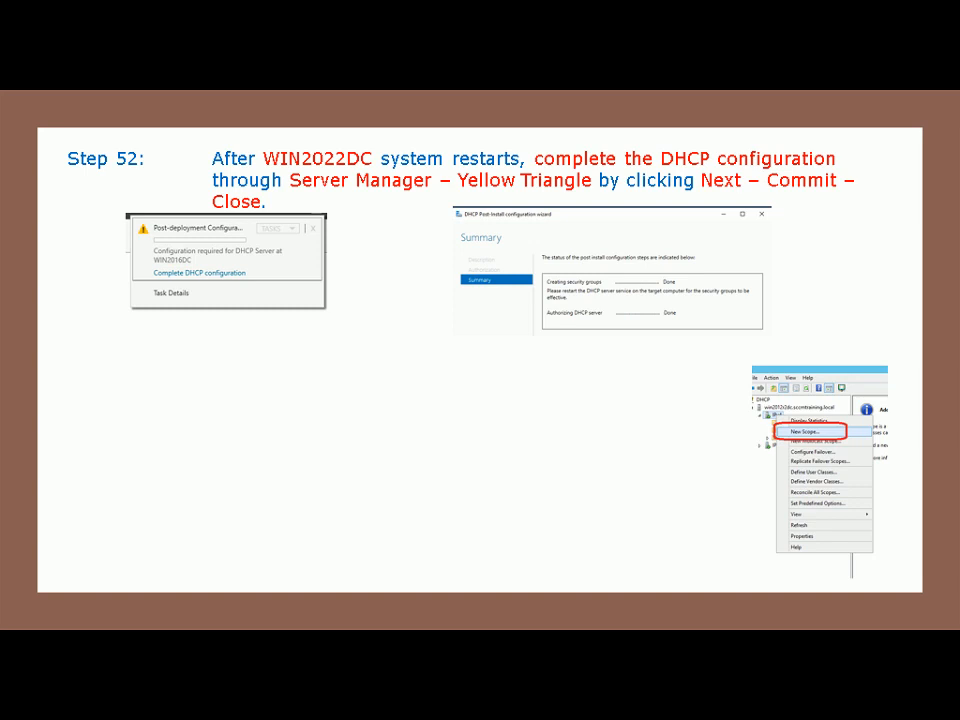
pyautogui.hotkey('alt', 'Tab')
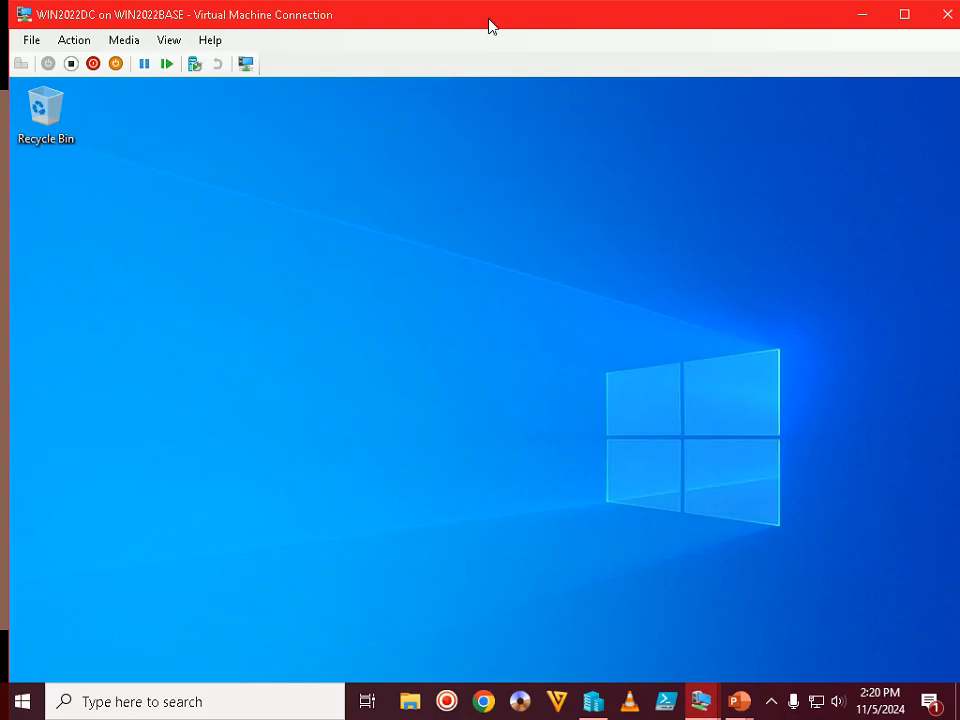
pyautogui.click(772, 703)
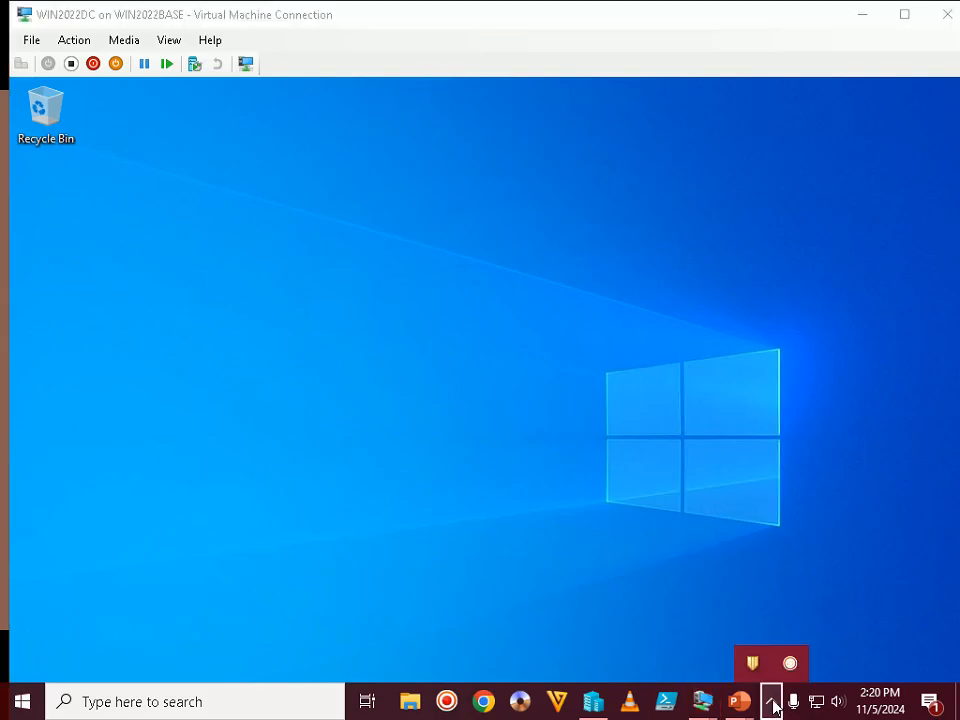
# Open Server Manager in the full-screen virtual machine and launch the pending DHCP post-deployment configuration.
pyautogui.doubleClick(609, 27)
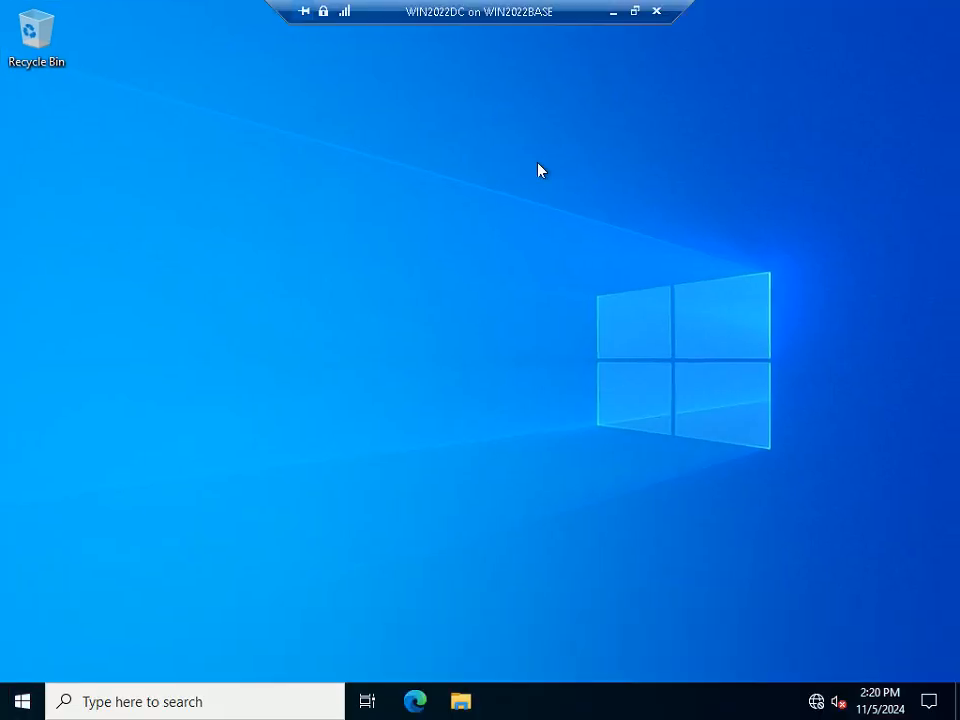
pyautogui.press('super+r')
pyautogui.press('Return')
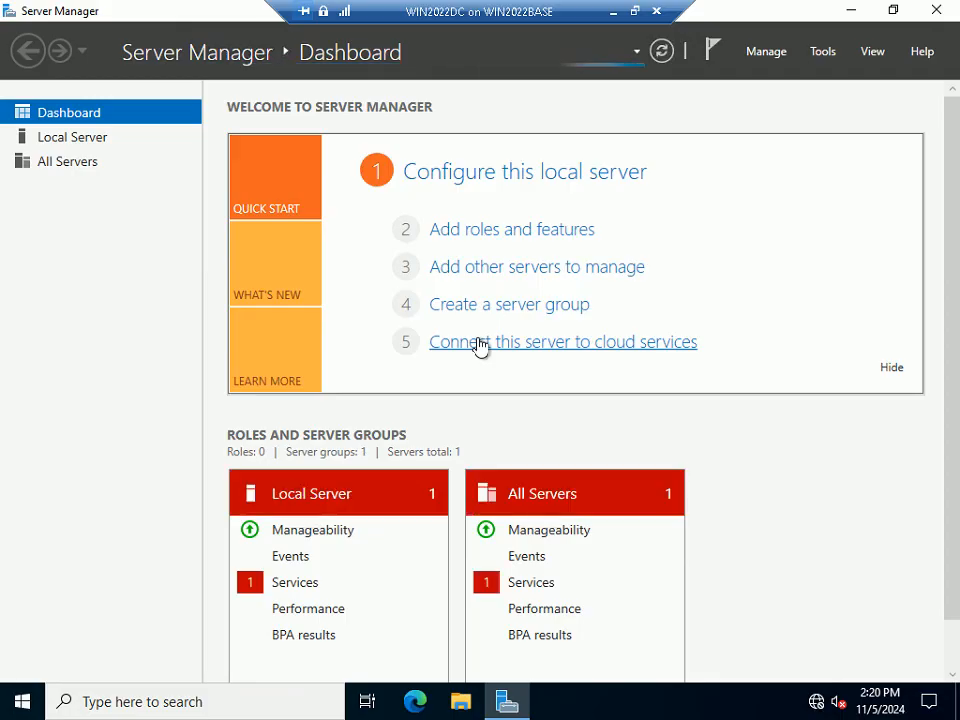
pyautogui.click(722, 62)
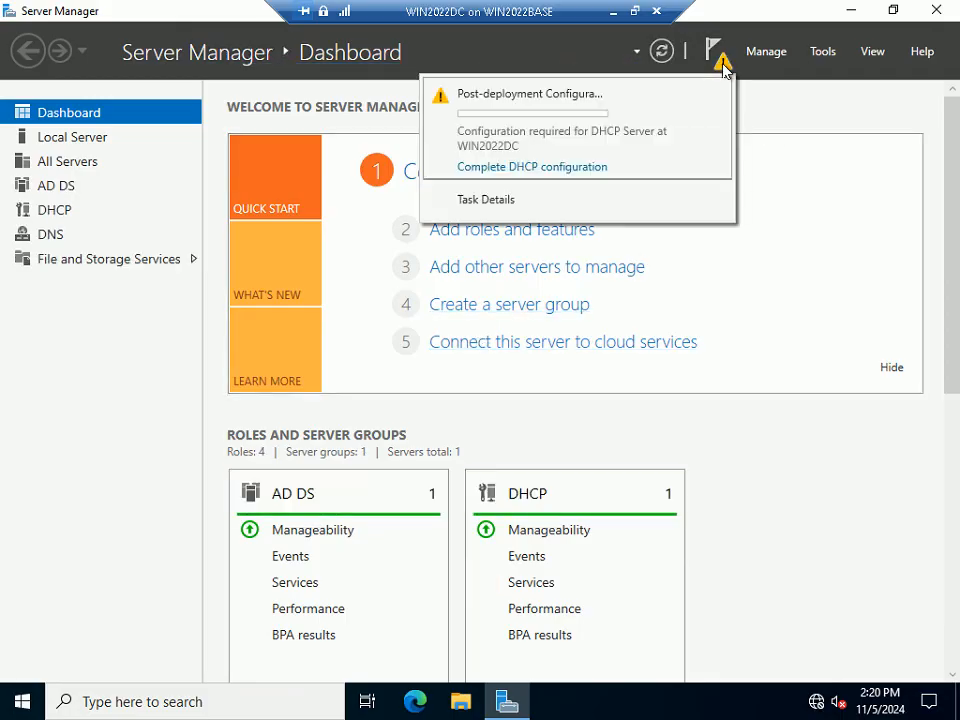
pyautogui.click(594, 170)
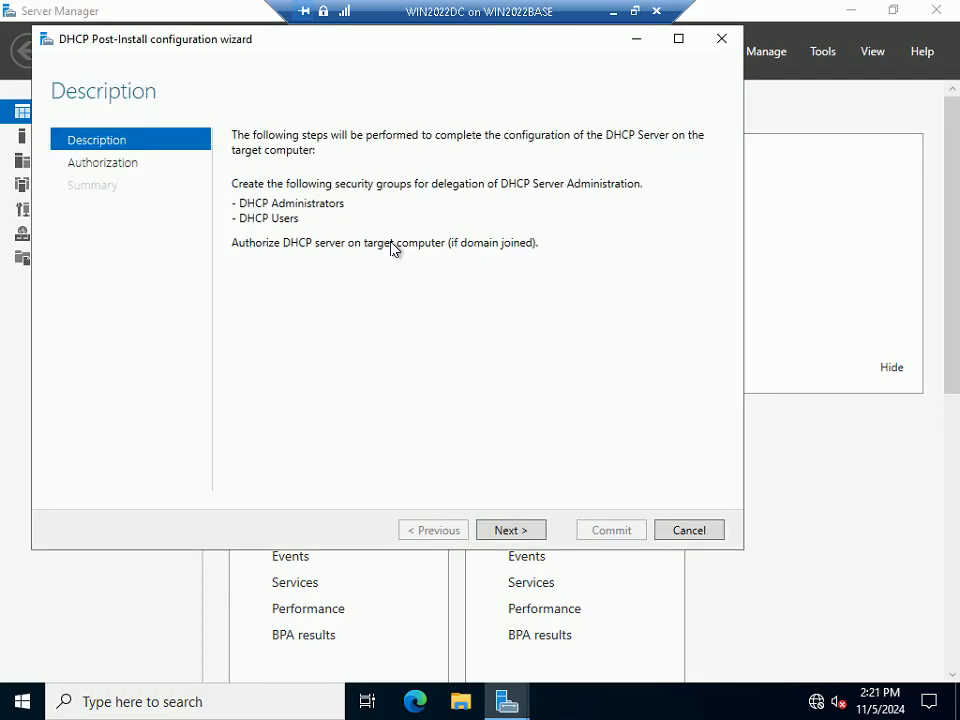
# Commit the DHCP post-install configuration with the SCCMCB\sccmadmin credentials and close the finished wizard.
pyautogui.click(514, 531)
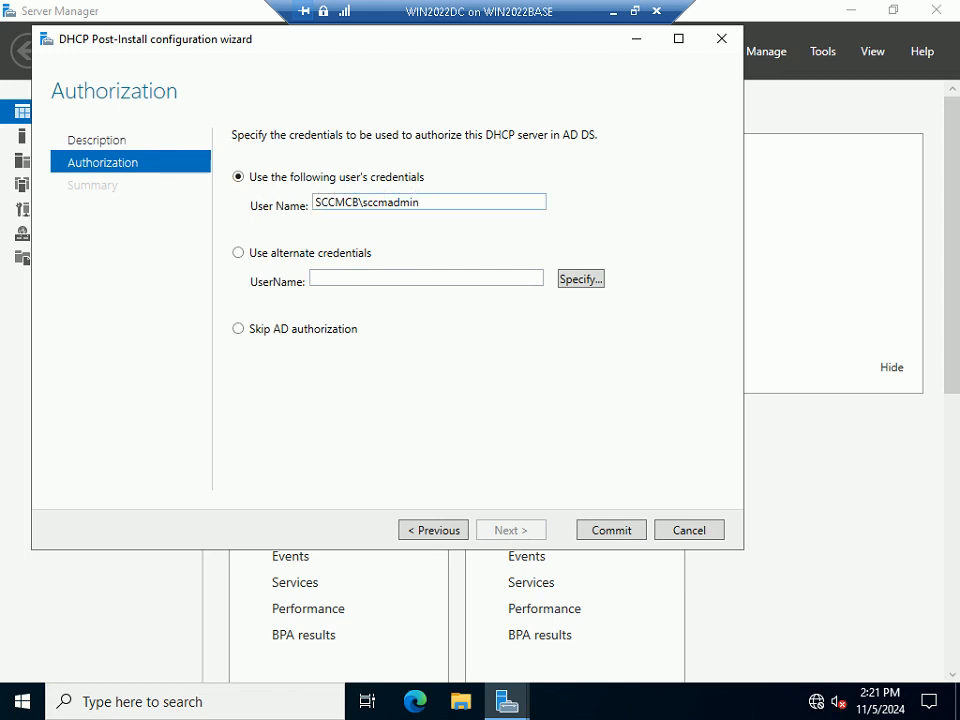
pyautogui.click(604, 531)
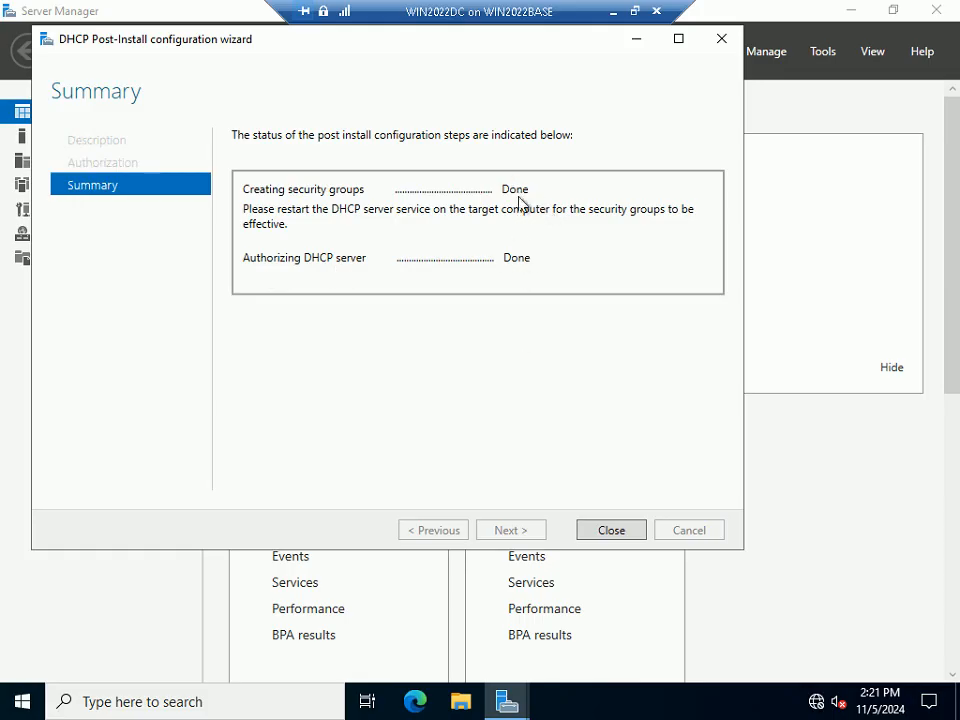
pyautogui.click(604, 529)
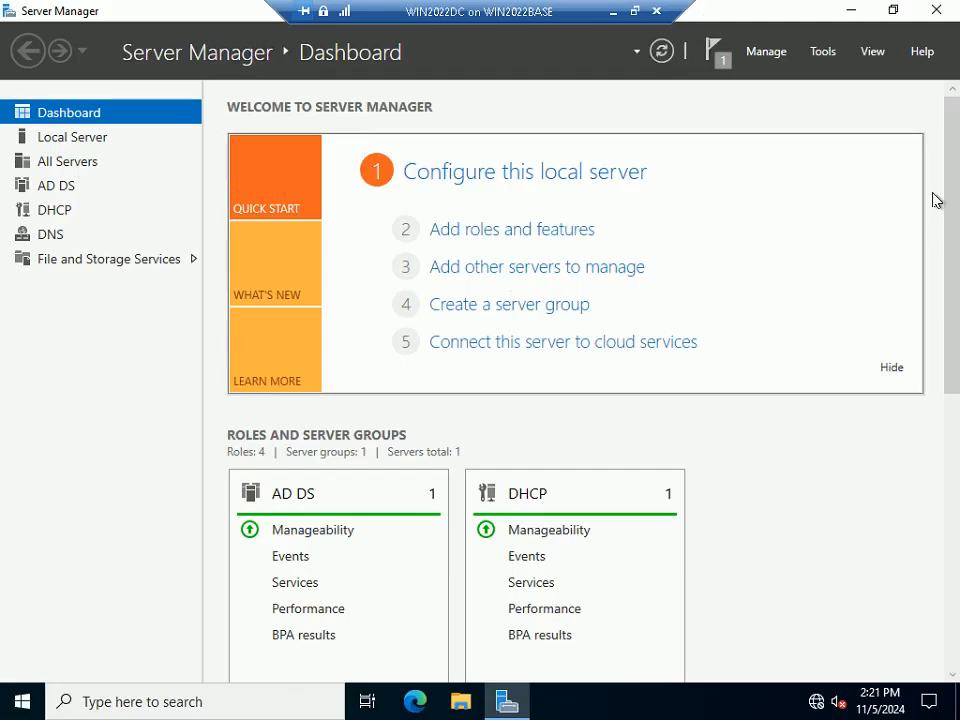
# Open the DHCP console from Server Manager and check the Step 53 instructions in the PowerPoint slide show.
pyautogui.click(822, 53)
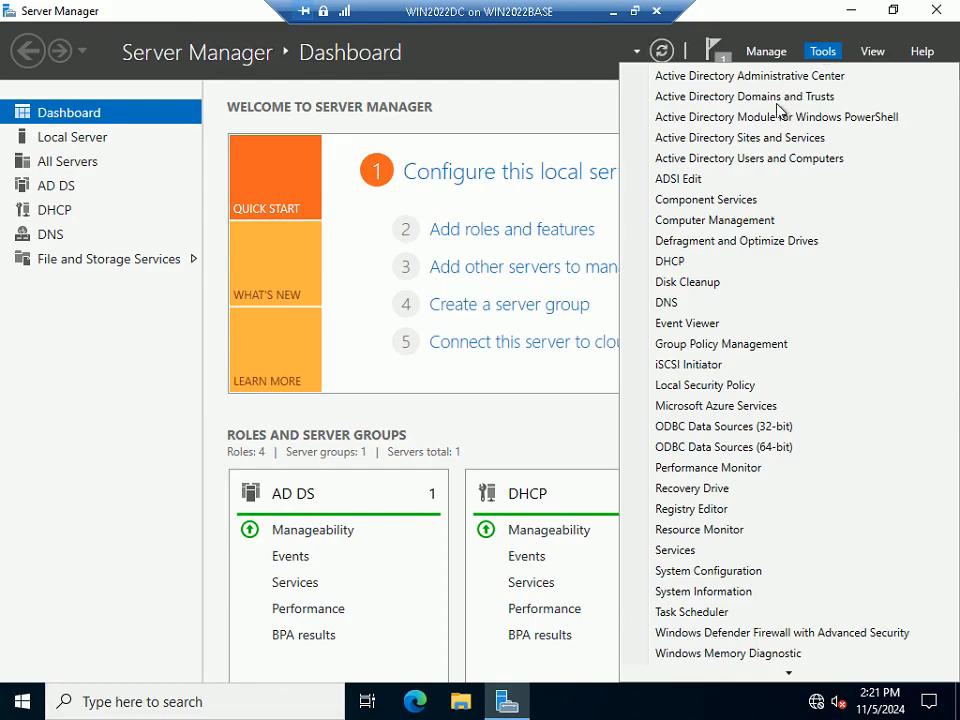
pyautogui.click(698, 268)
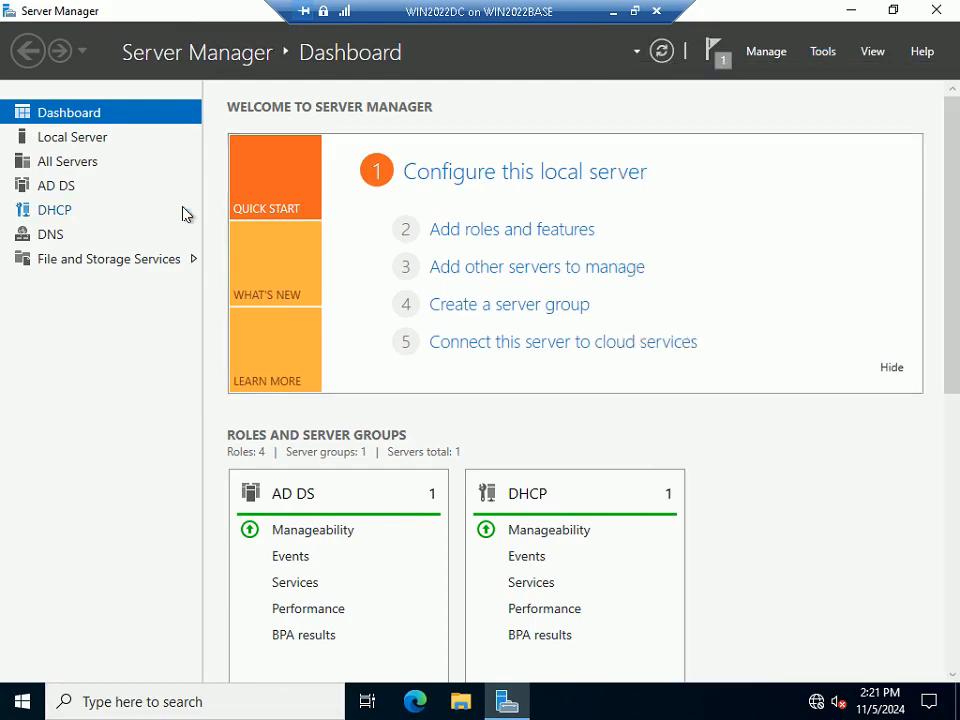
pyautogui.click(634, 11)
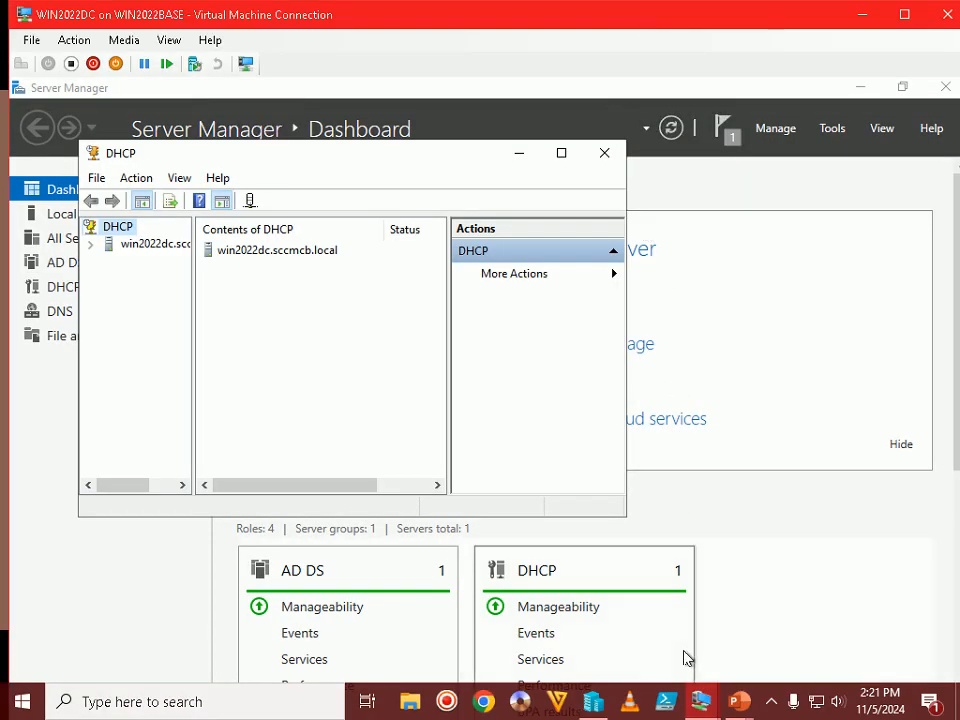
pyautogui.click(804, 624)
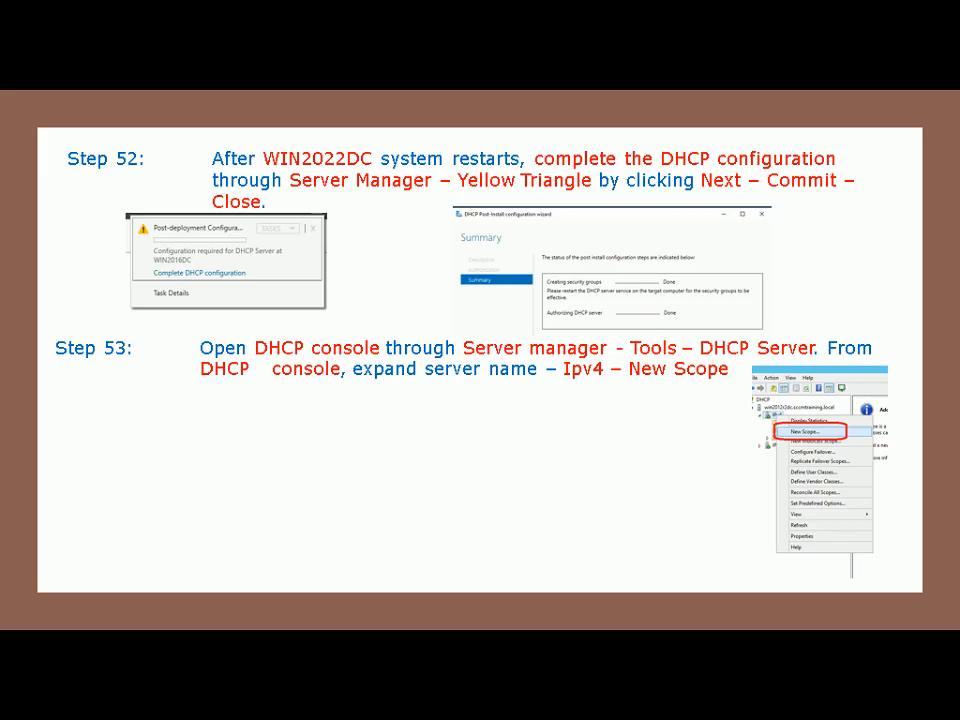
pyautogui.hotkey('alt', 'Tab')
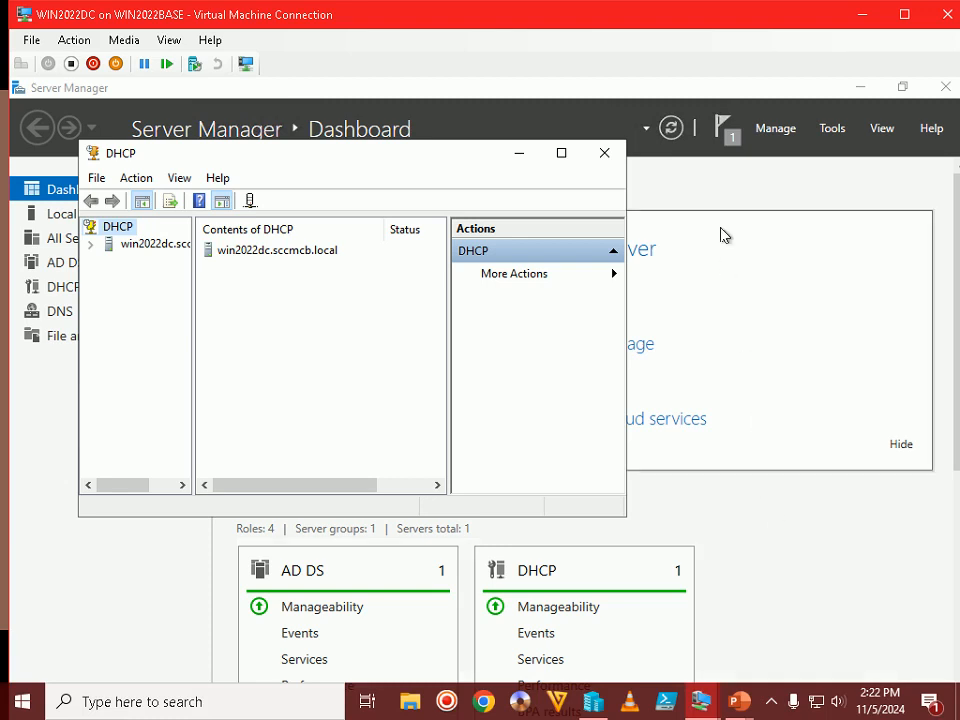
# Maximize the DHCP console in the full-screen virtual machine, with a wider tree, and expand win2022dc.sccmcb.local down to its IPv4 node.
pyautogui.doubleClick(760, 18)
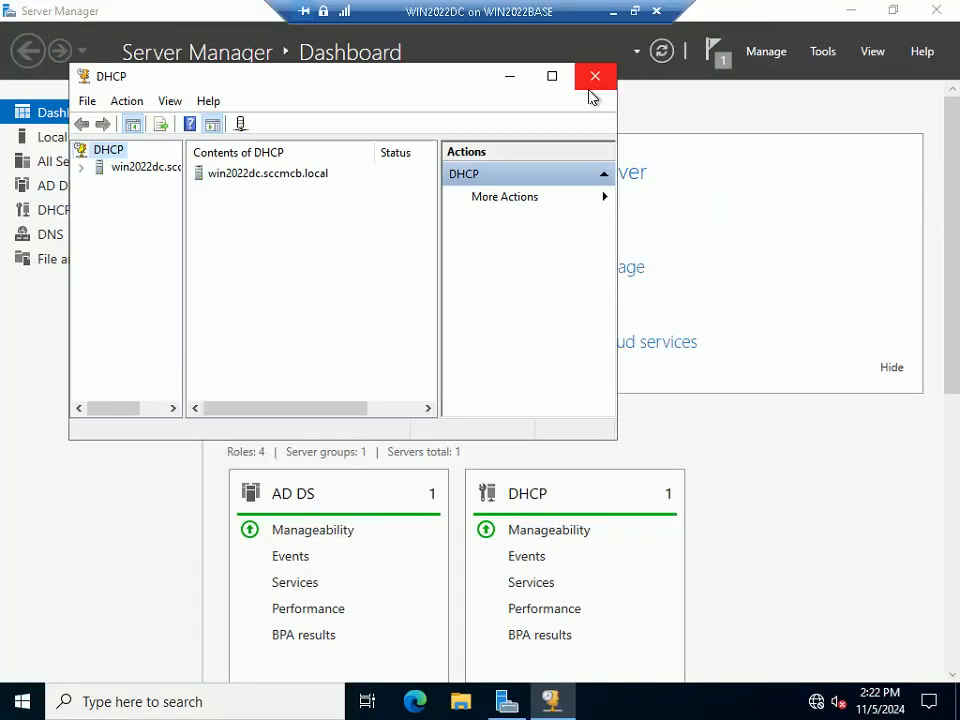
pyautogui.click(551, 76)
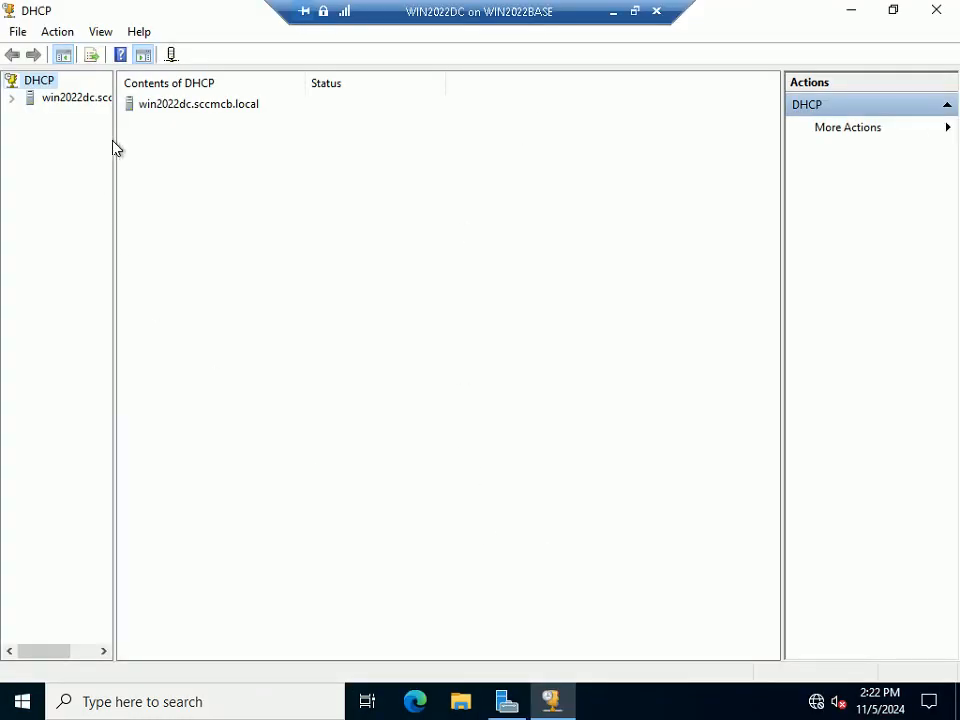
pyautogui.moveTo(114, 144); pyautogui.dragTo(204, 161)
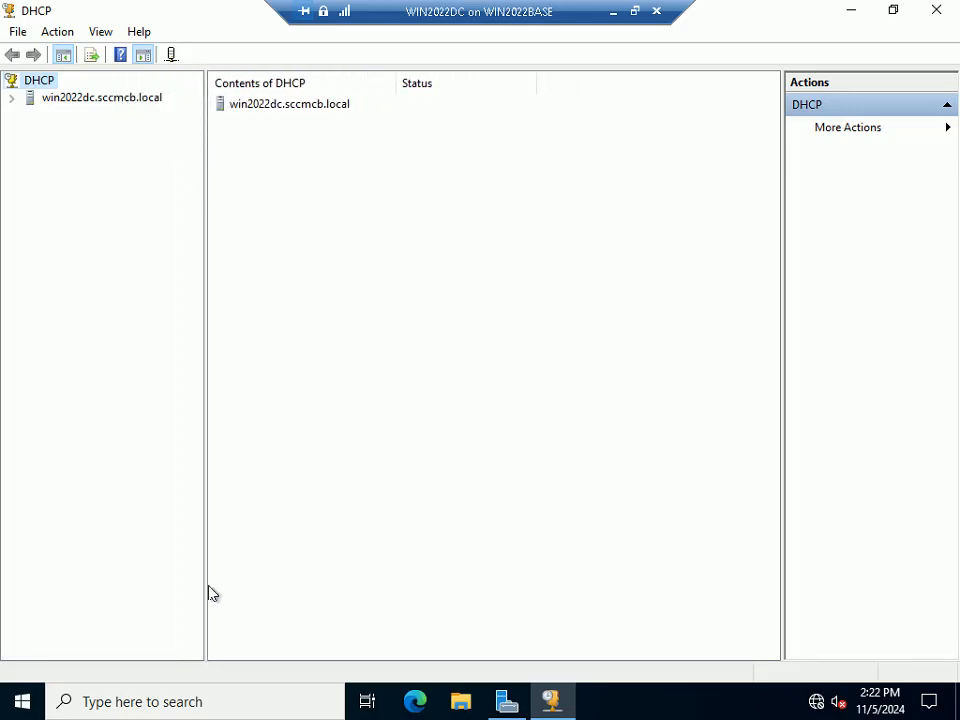
pyautogui.click(92, 96)
pyautogui.click(12, 97)
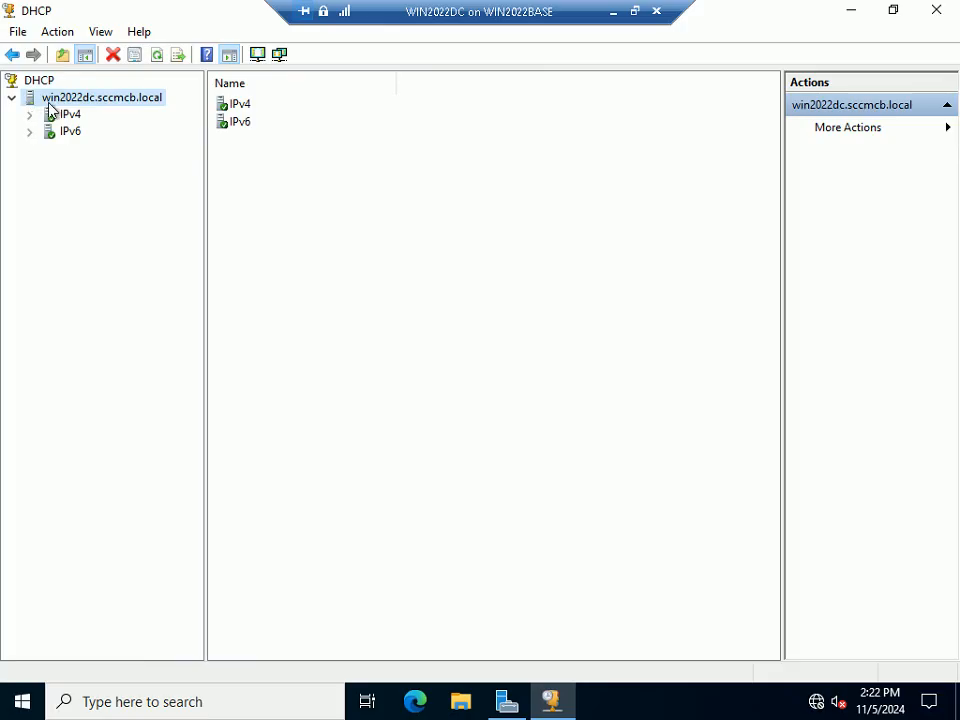
pyautogui.doubleClick(64, 118)
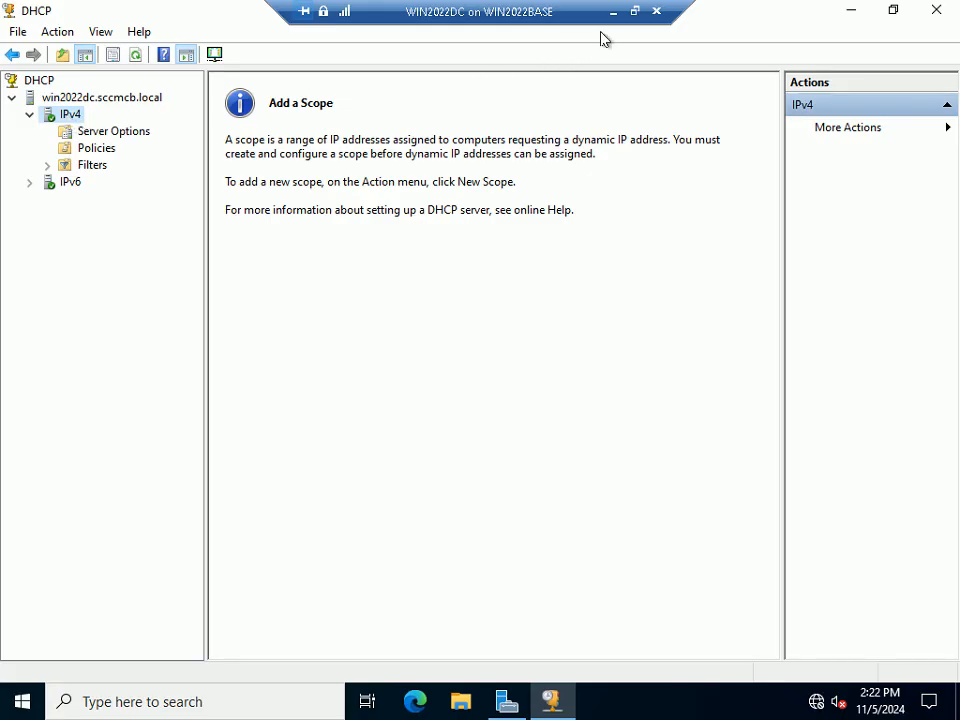
# Recheck Step 53 in the PowerPoint slide show and start the New Scope Wizard for the server's IPv4 node.
pyautogui.click(634, 11)
pyautogui.moveTo(739, 703)
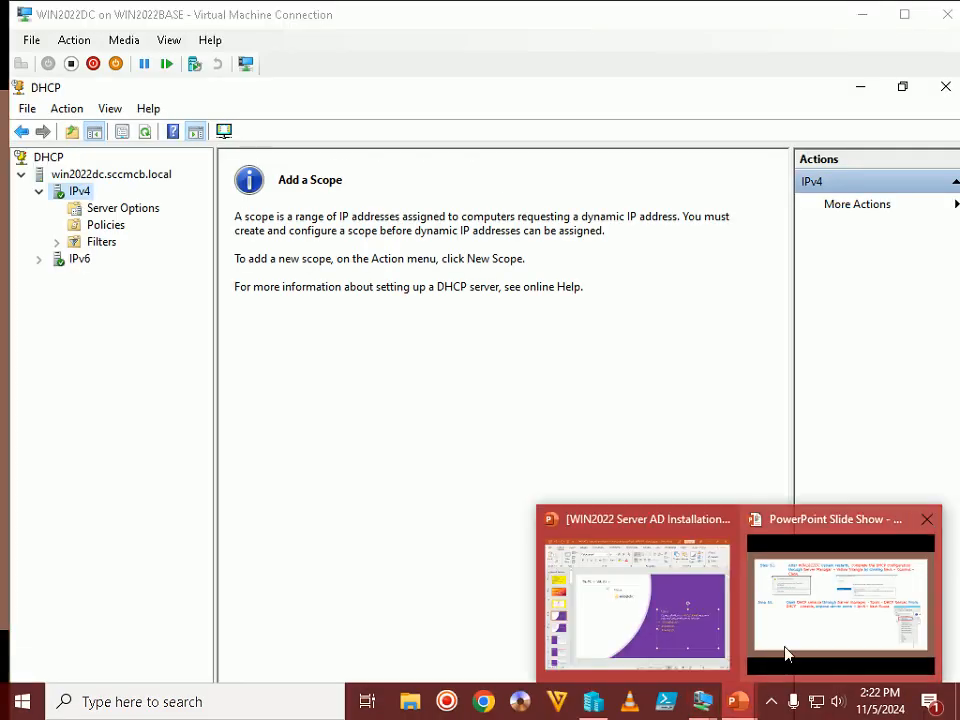
pyautogui.click(785, 655)
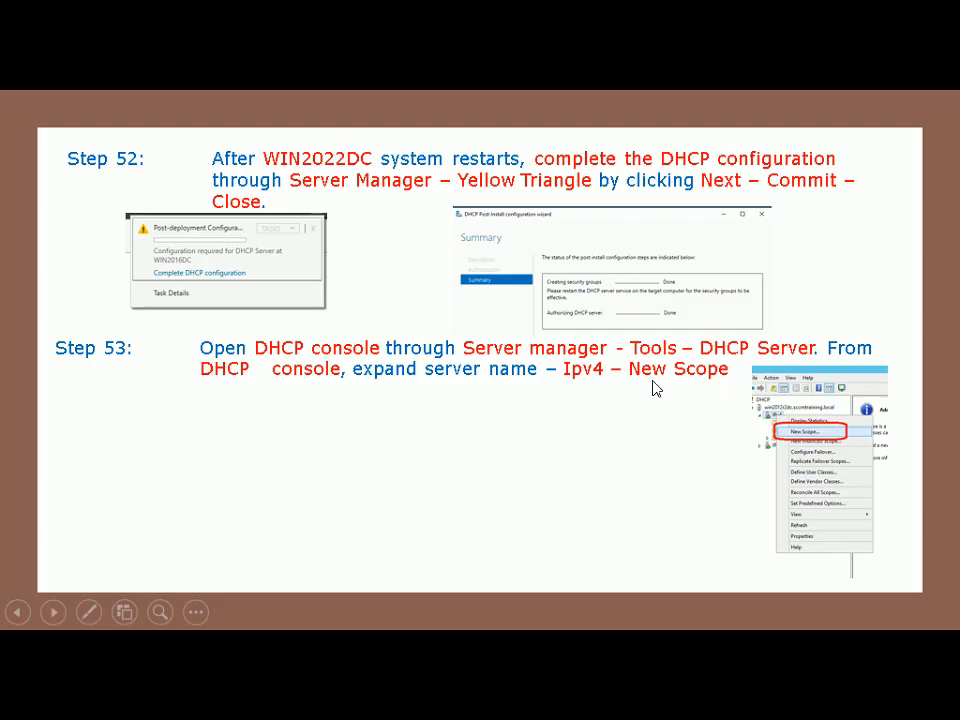
pyautogui.hotkey('alt', 'Tab')
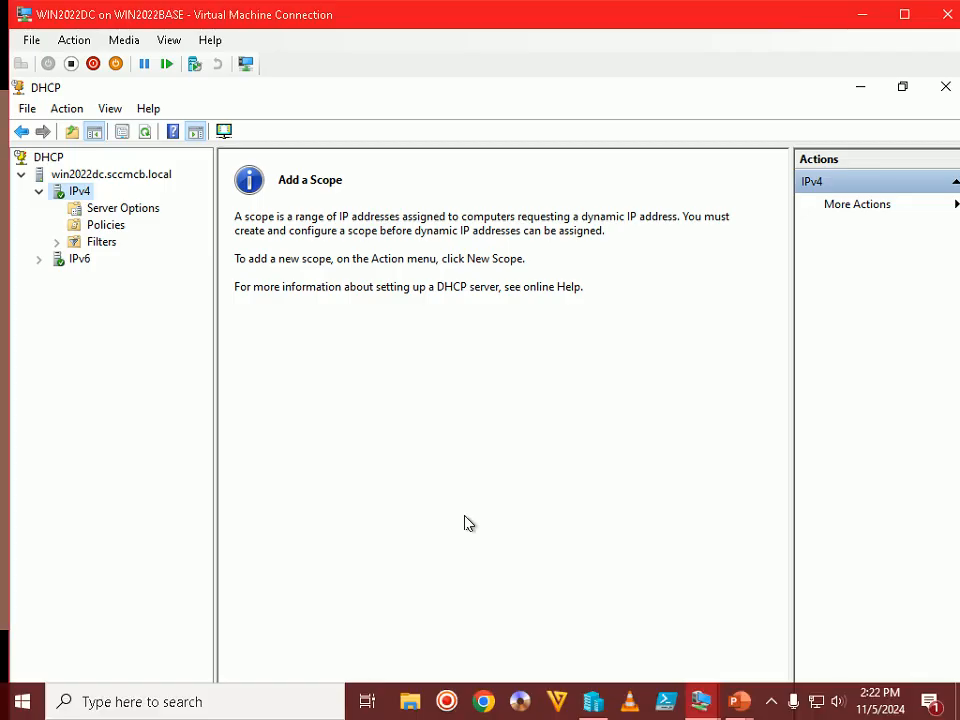
pyautogui.rightClick(75, 191)
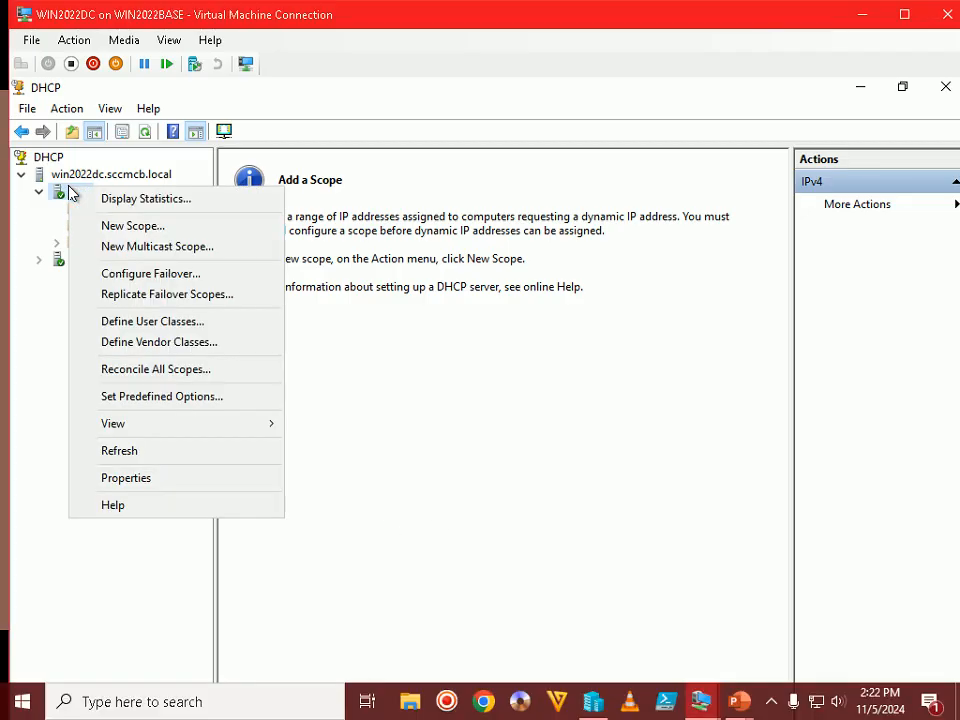
pyautogui.click(135, 228)
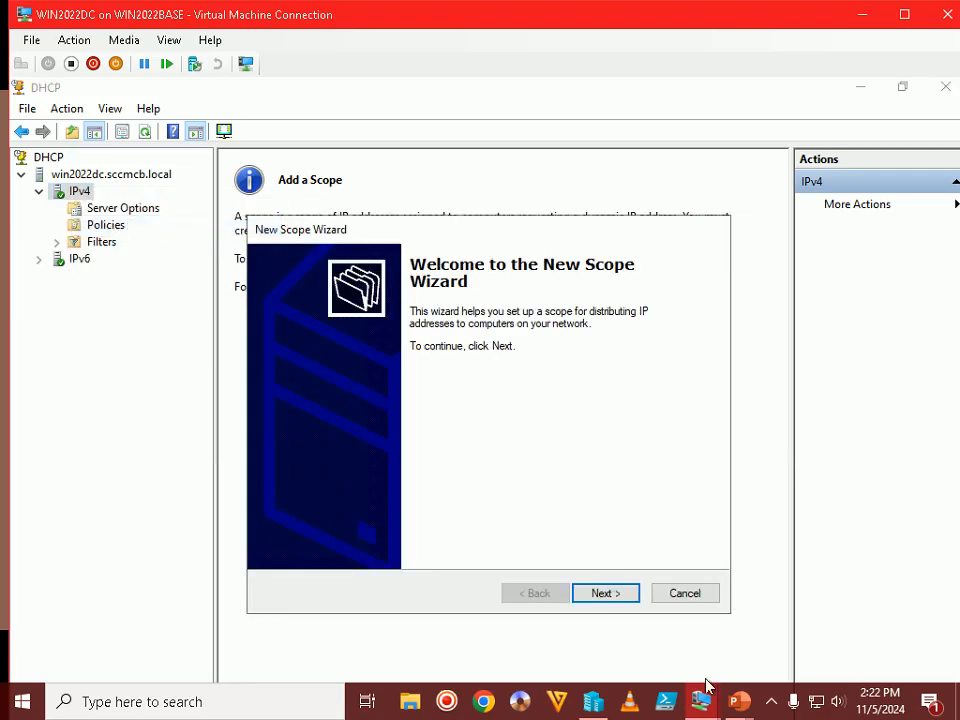
# Read the Step 54 and 55 instructions on scope creation in the PowerPoint slide show and return to the virtual machine.
pyautogui.moveTo(738, 701)
pyautogui.click(770, 645)
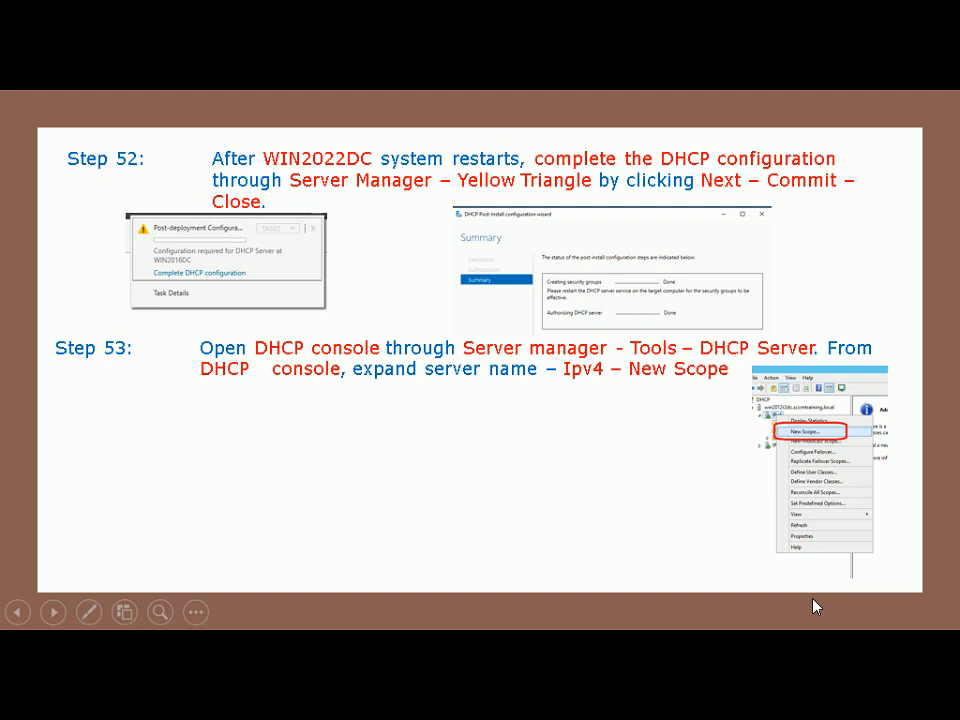
pyautogui.press('Right')
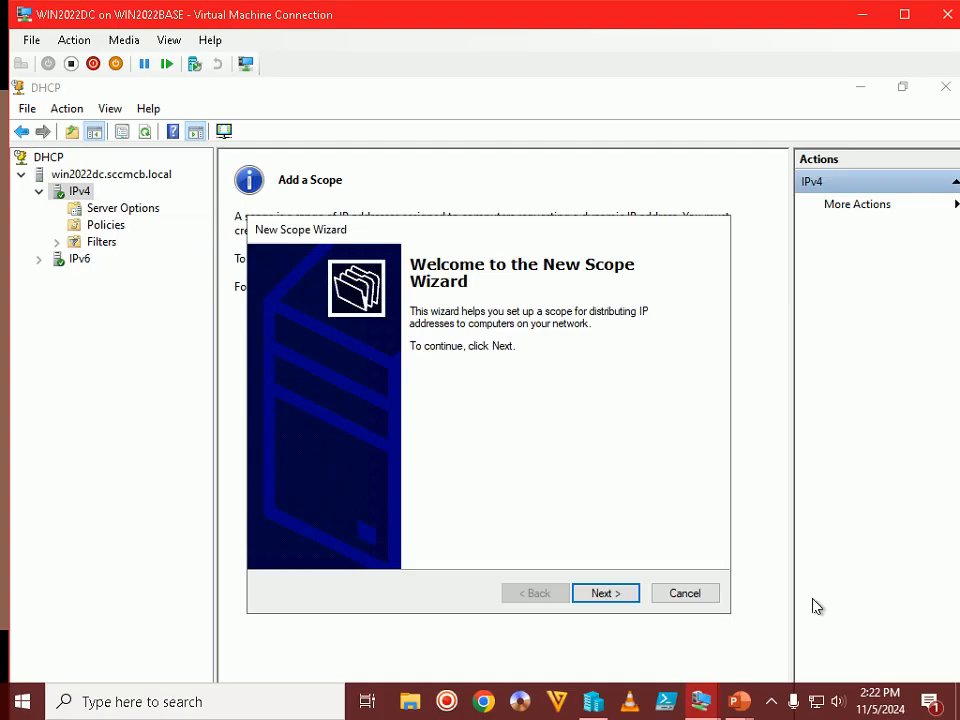
# Name the new scope DHCP and continue to its IP address range.
pyautogui.click(603, 593)
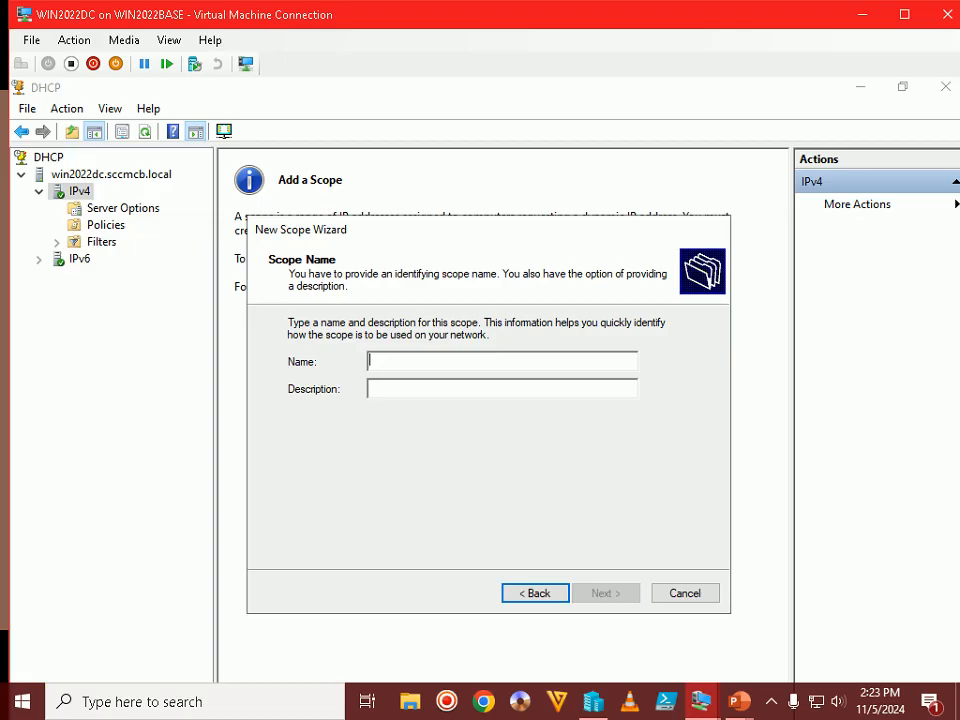
pyautogui.write('DHCP')
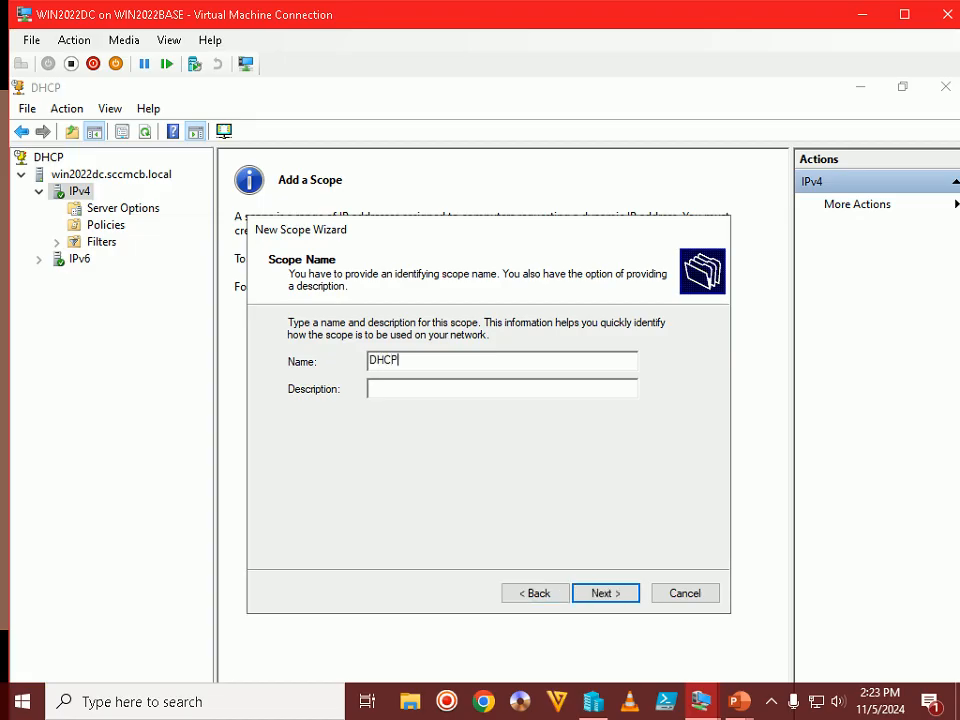
pyautogui.click(605, 594)
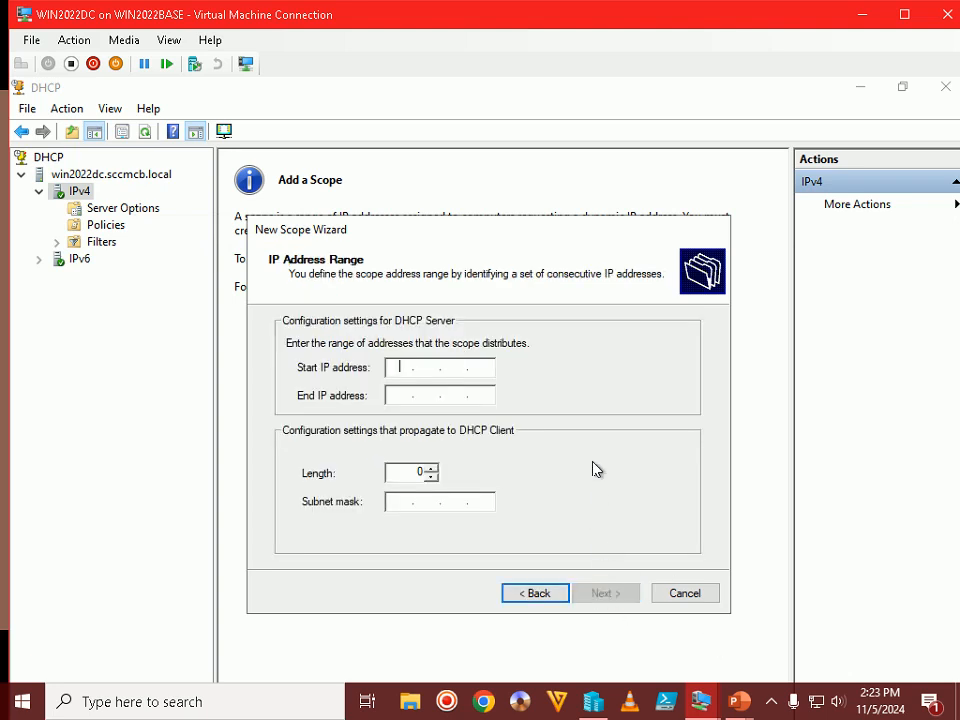
# Consult the slide show and set the scope's address range from 10.1.1.1 to 10.1.1.254.
pyautogui.click(738, 701)
pyautogui.click(825, 604)
pyautogui.write('10.1.1.')
pyautogui.write('1')
pyautogui.click(407, 394)
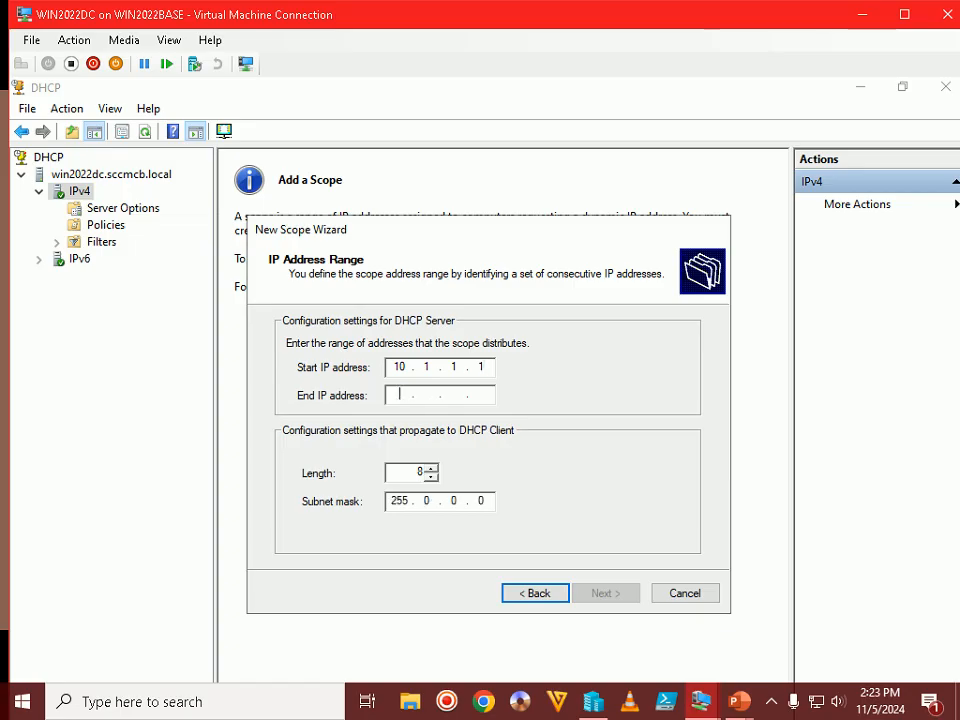
pyautogui.write('10.')
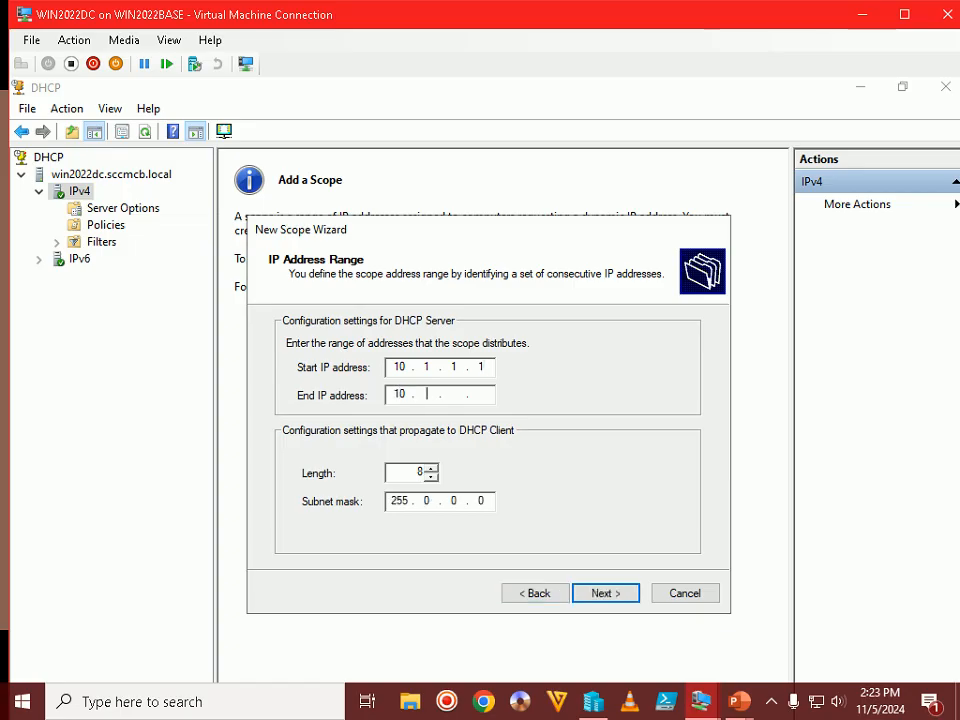
pyautogui.write('1.1.254')
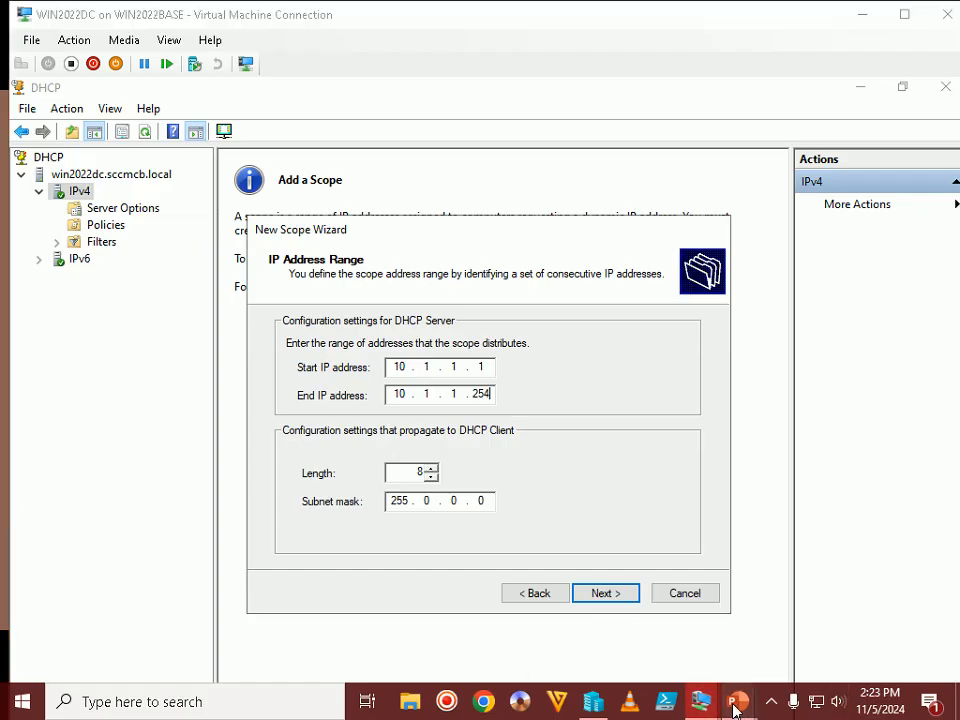
# Compare the address range with Step 55 in the slide show and read Step 56 on the exclusion range, returning to the virtual machine.
pyautogui.moveTo(737, 703)
pyautogui.click(797, 624)
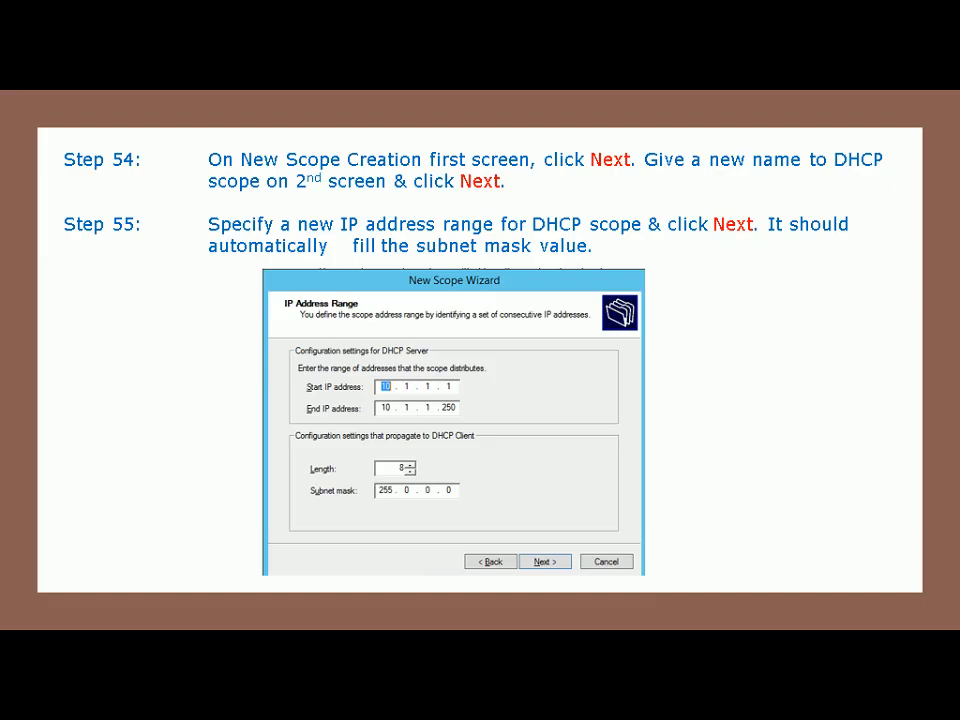
pyautogui.hotkey('alt', 'Tab')
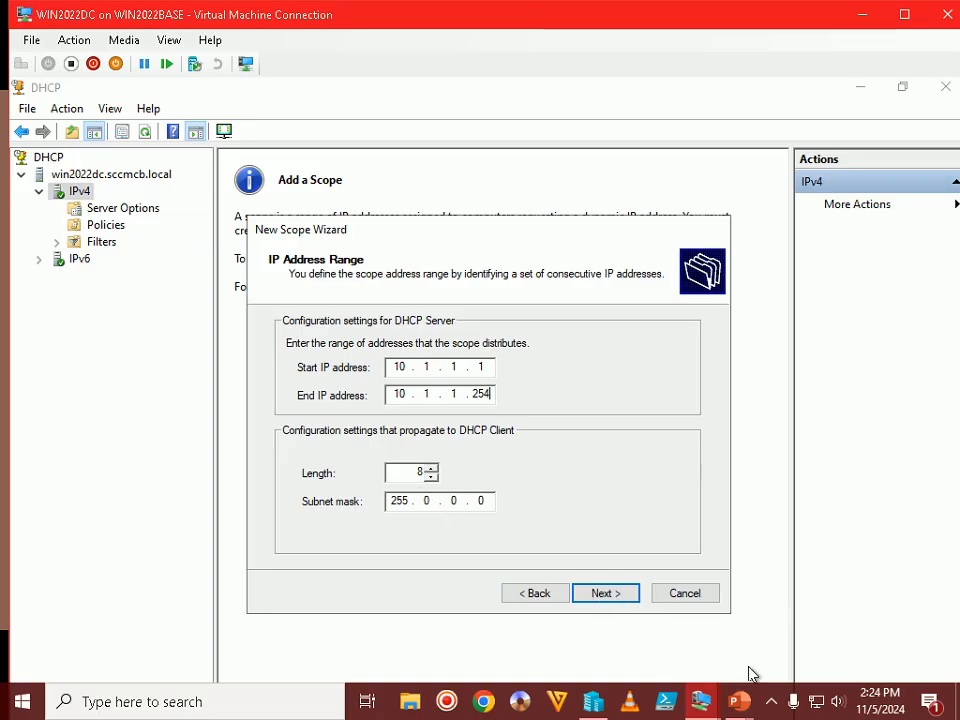
pyautogui.moveTo(737, 695)
pyautogui.click(840, 645)
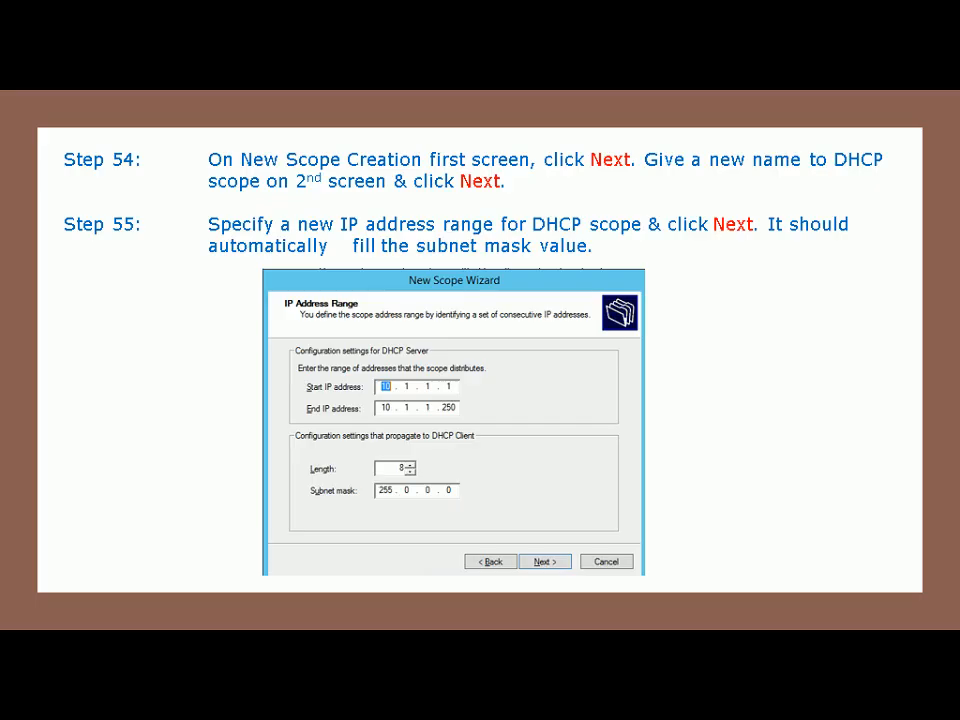
pyautogui.press('Right')
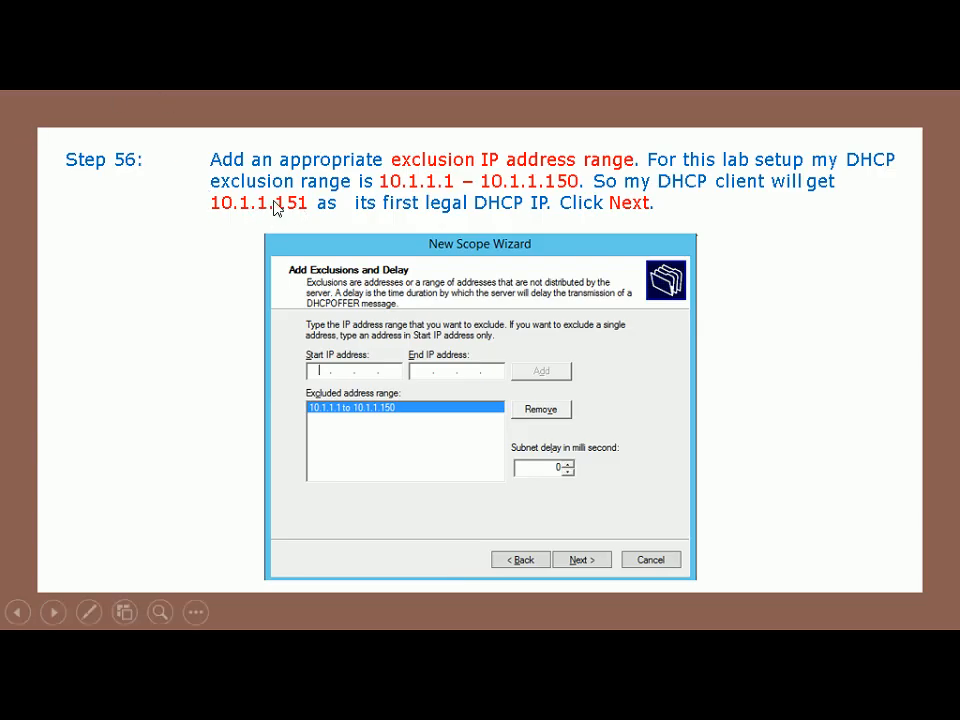
pyautogui.hotkey('alt', 'Tab')
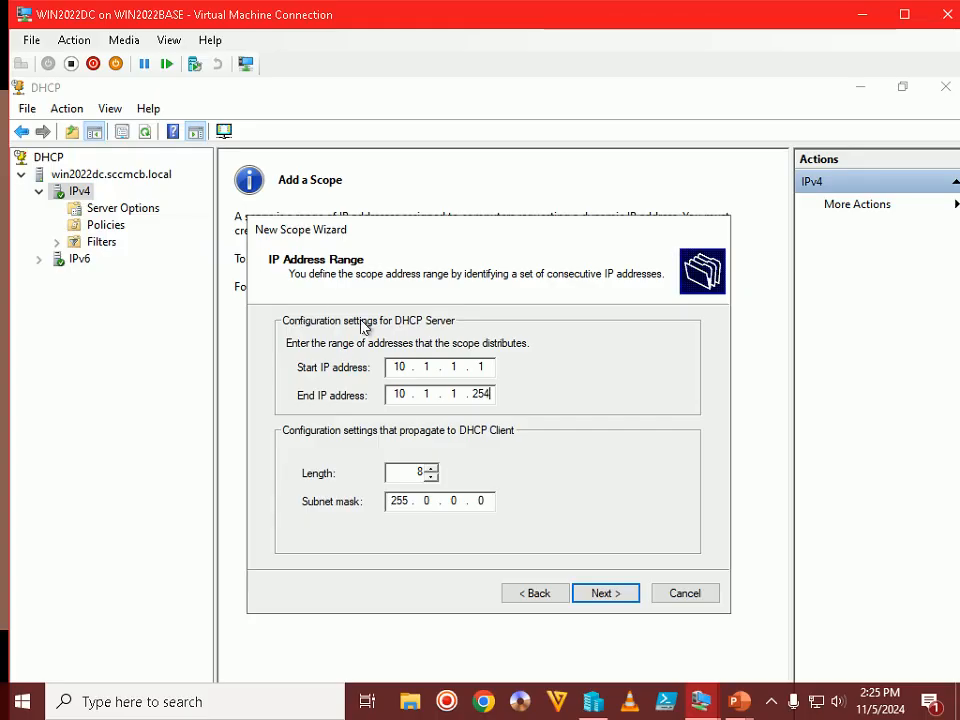
# Exclude the addresses 10.1.1.1 to 10.1.1.150 from the scope and continue to the lease duration.
pyautogui.click(603, 594)
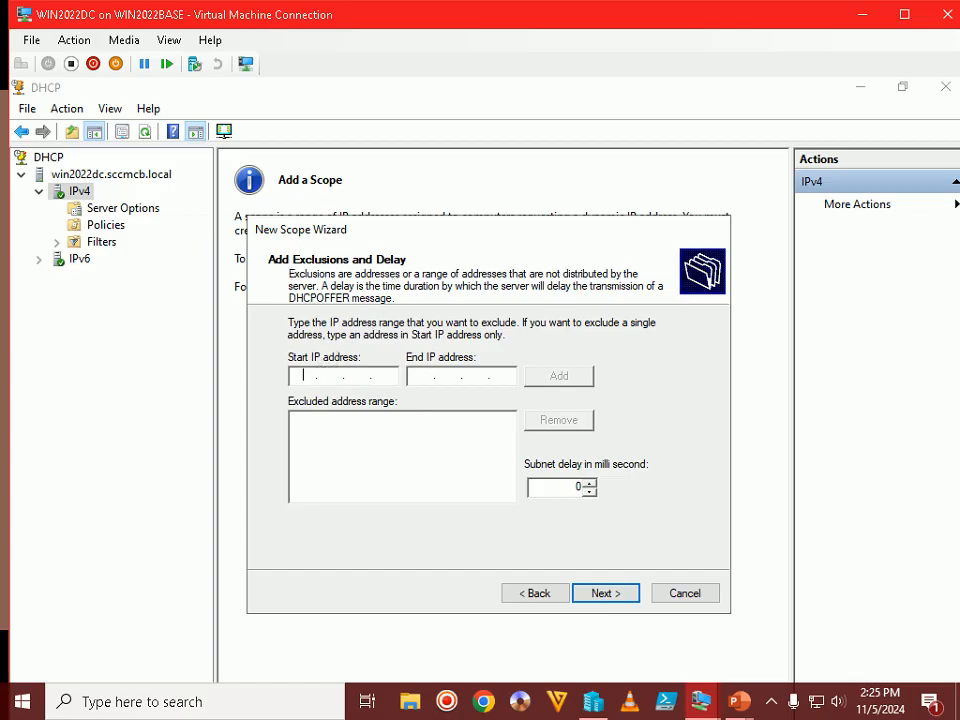
pyautogui.write('10.1.1.1')
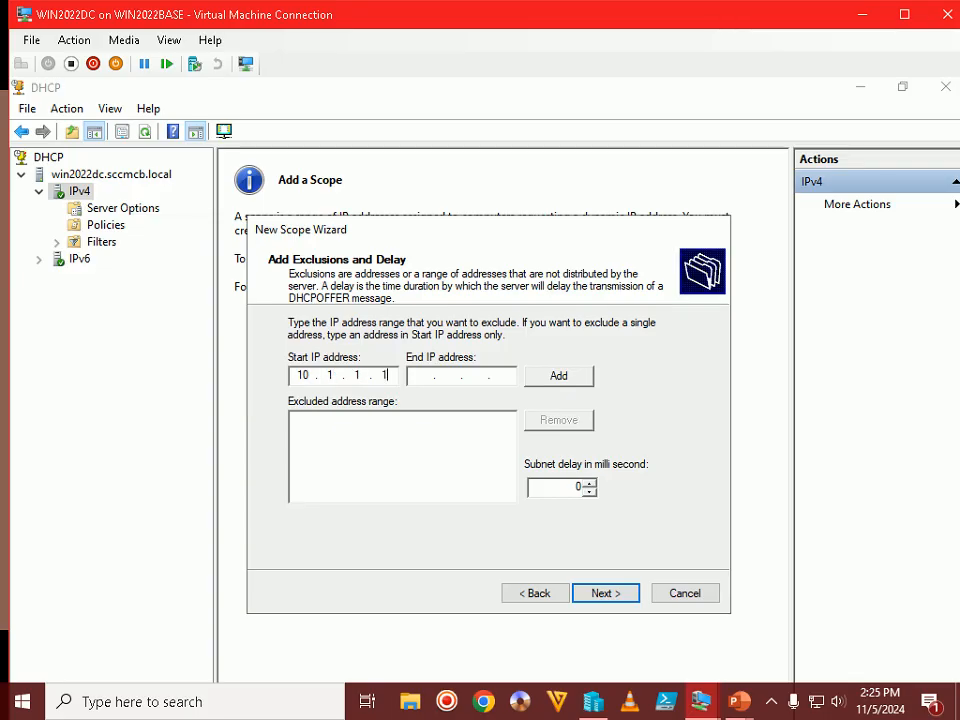
pyautogui.press('Tab')
pyautogui.write('10.1')
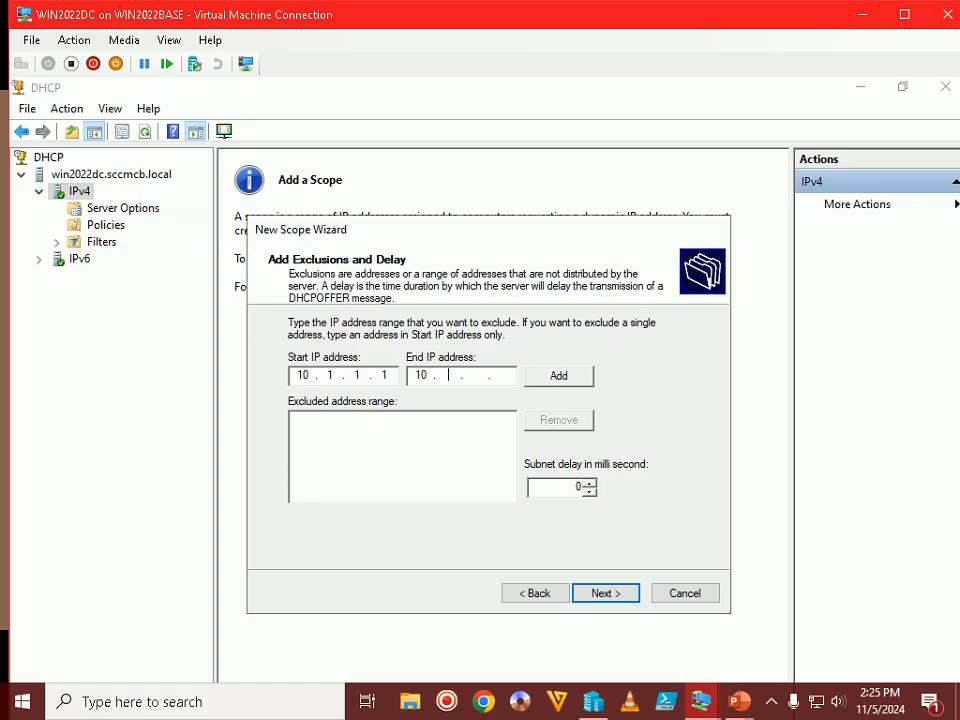
pyautogui.write('.1.150')
pyautogui.click(583, 380)
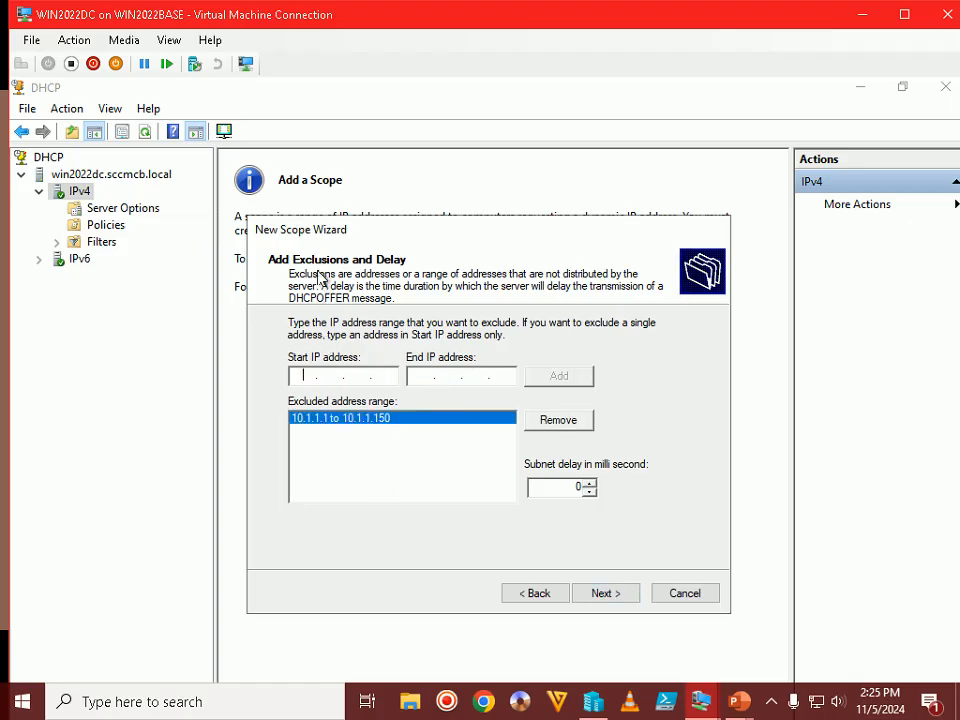
pyautogui.click(597, 595)
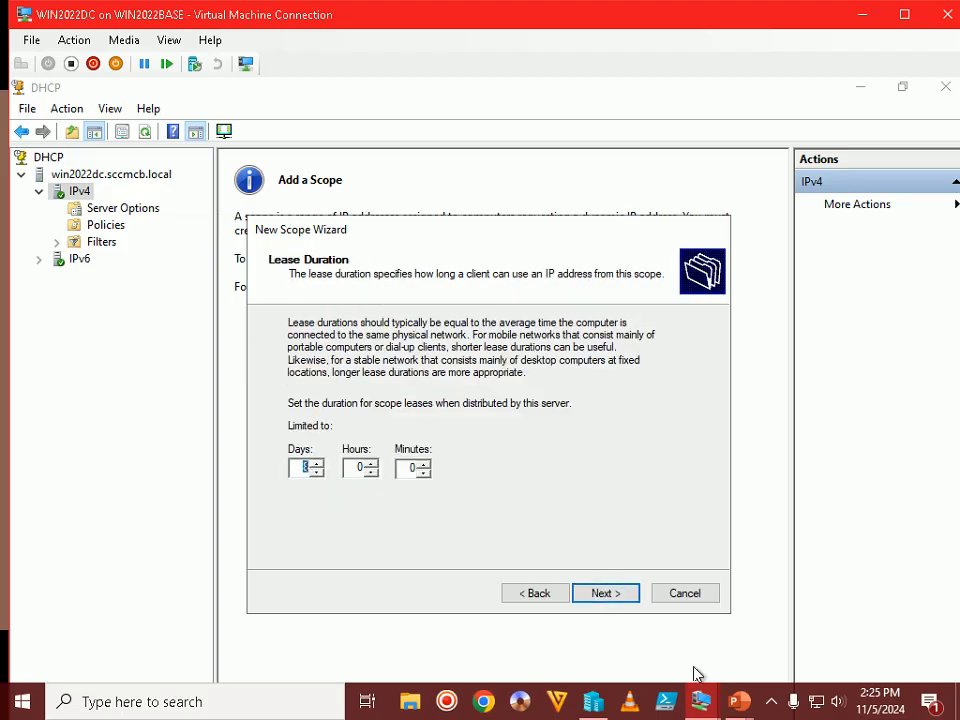
# Consult the PowerPoint slide show, accept the default lease duration and choose to configure the scope's DHCP options now.
pyautogui.moveTo(738, 701)
pyautogui.click(840, 600)
pyautogui.click(605, 593)
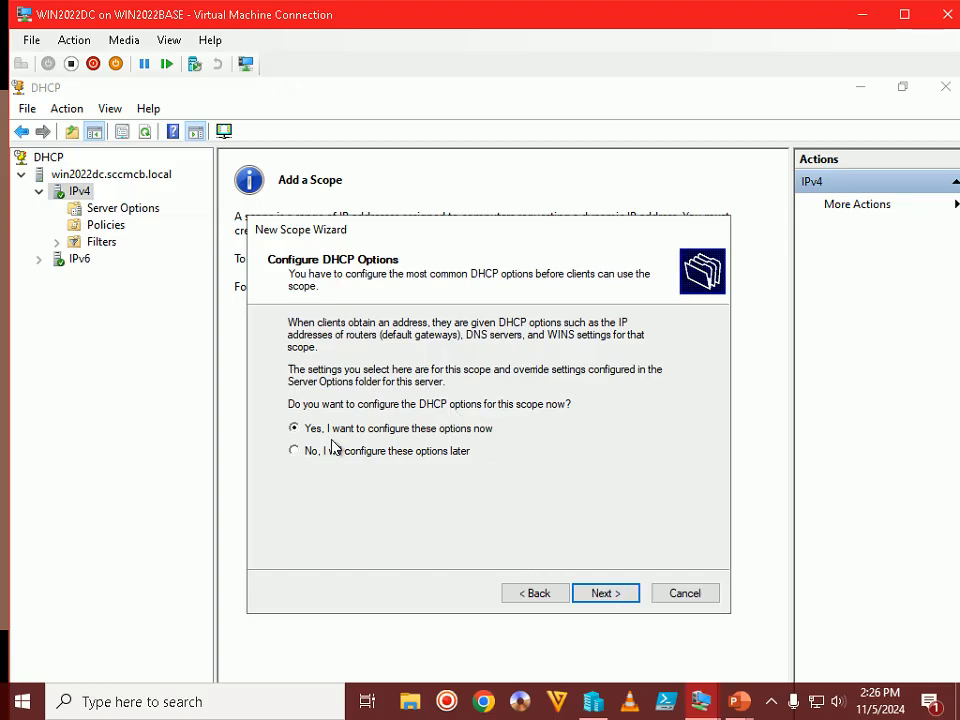
pyautogui.click(615, 593)
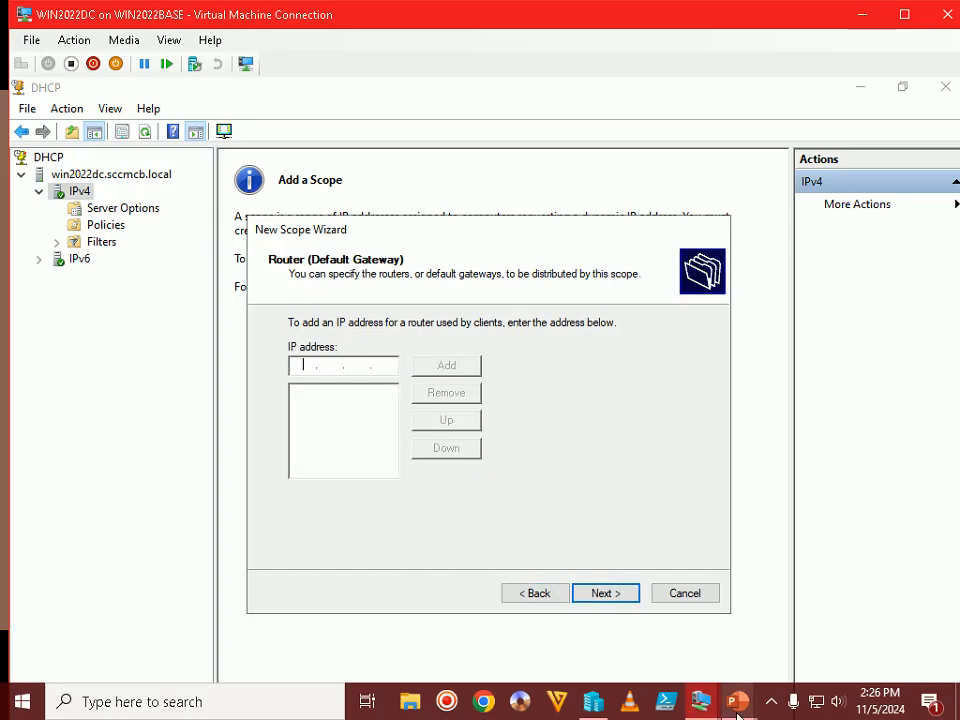
# Consult the PowerPoint slide show and add 10.1.1.100 as the scope's router (default gateway).
pyautogui.moveTo(737, 706)
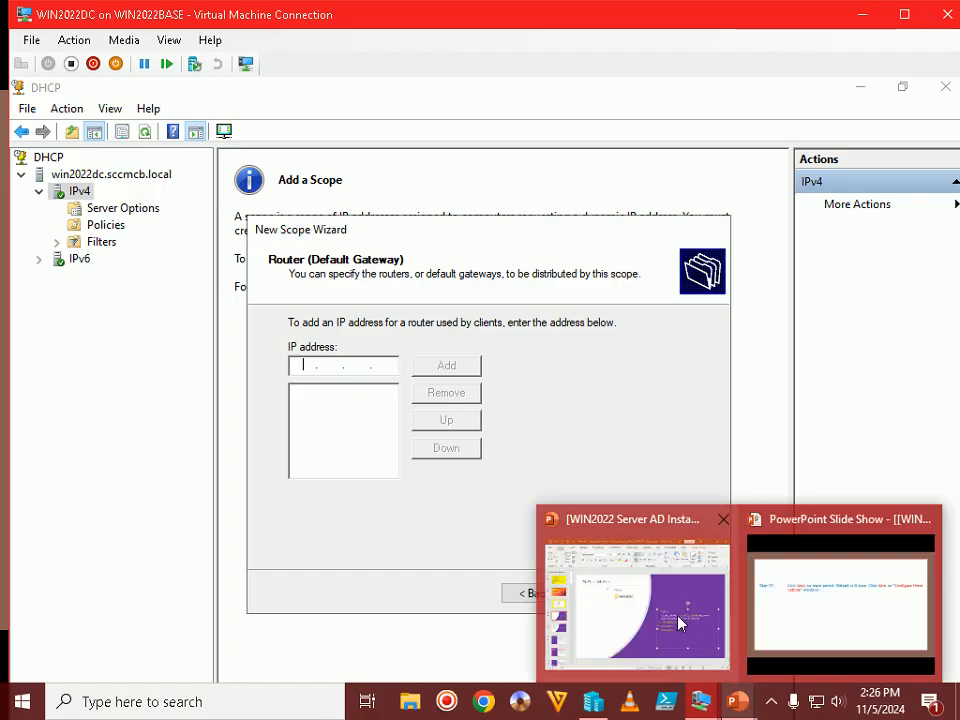
pyautogui.click(767, 600)
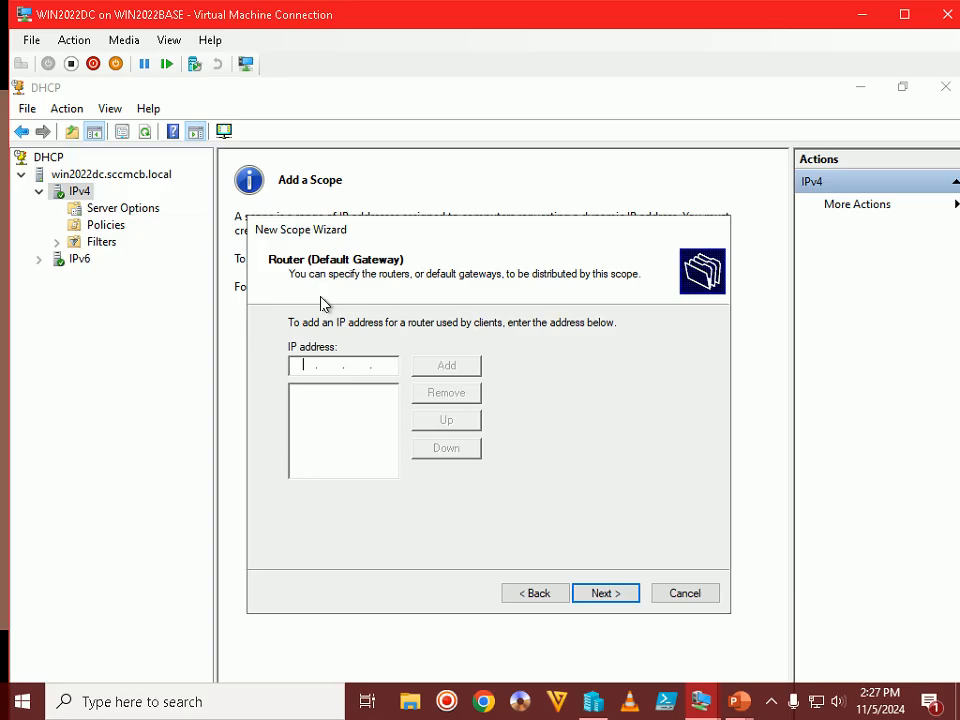
pyautogui.write('10.1.1.100')
pyautogui.click(440, 368)
pyautogui.click(598, 593)
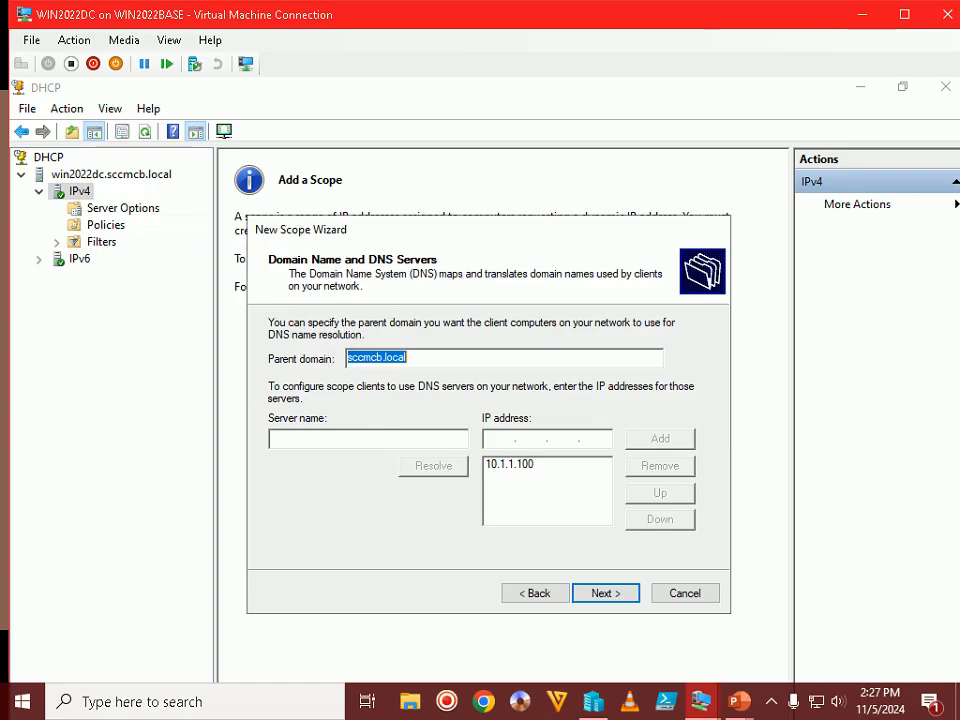
# Accept the parent domain sccmcb.local with DNS server 10.1.1.100 and leave the WINS servers blank.
pyautogui.click(522, 467)
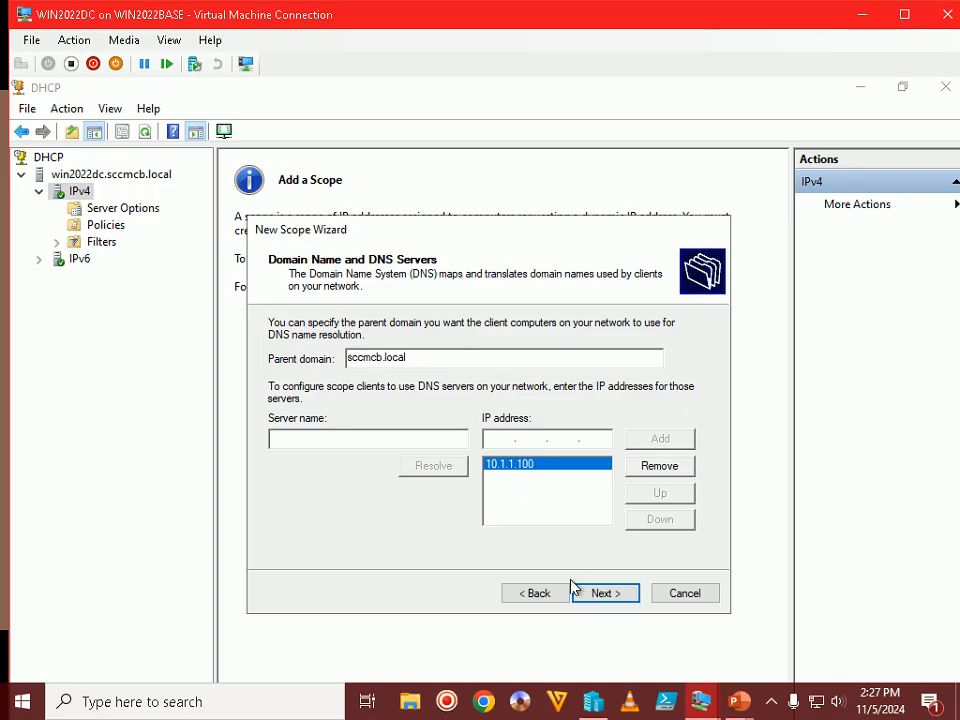
pyautogui.click(621, 596)
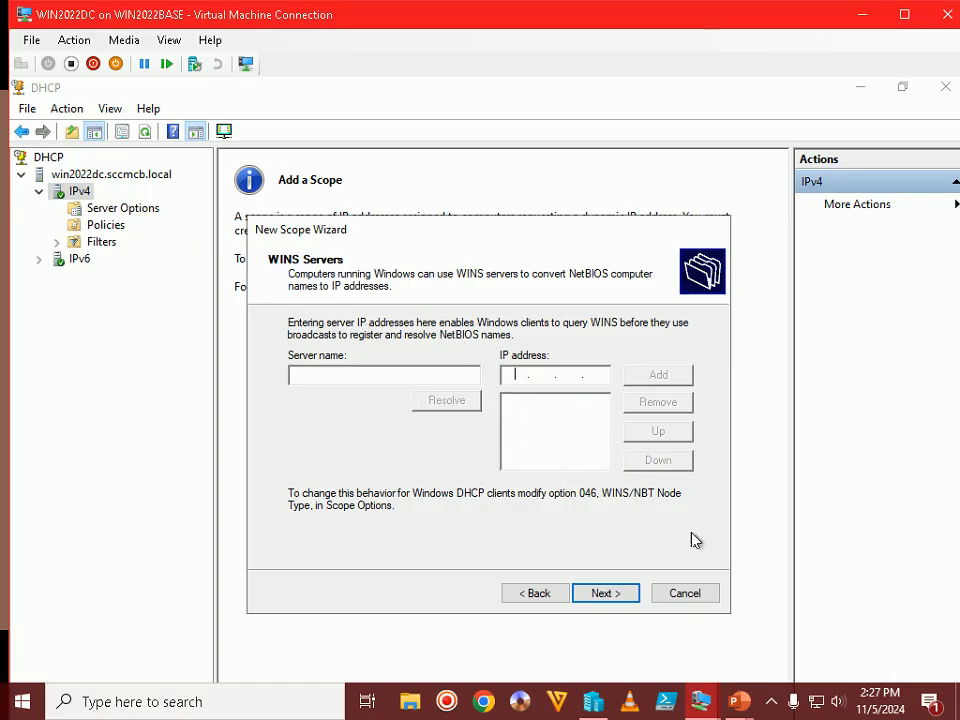
pyautogui.click(608, 594)
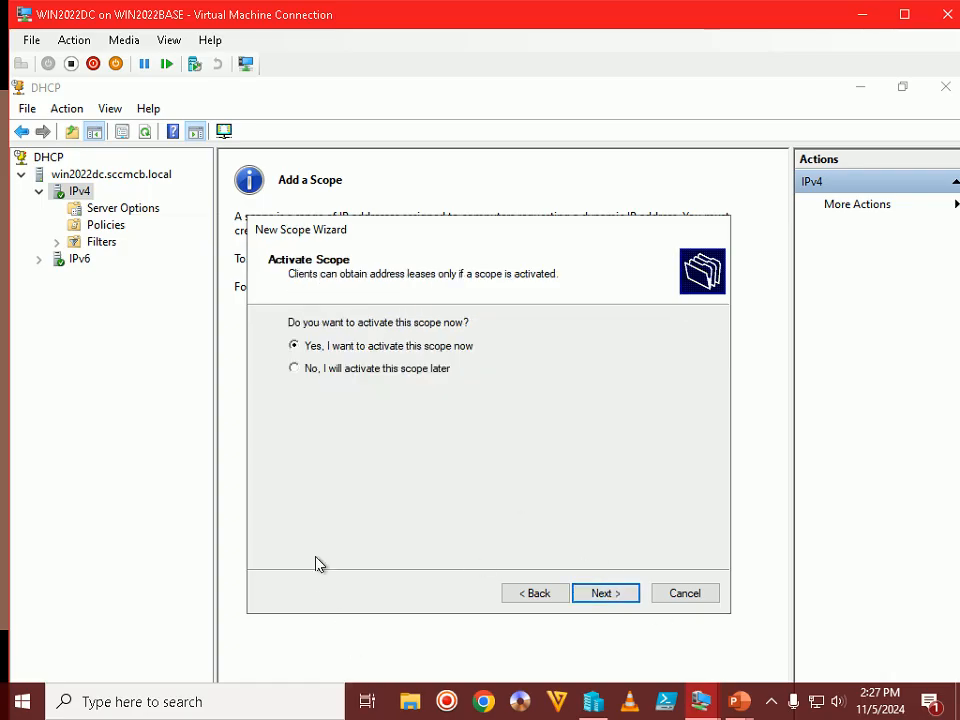
# Read Step 59 in the PowerPoint slide show and finish the New Scope Wizard with the scope activated now.
pyautogui.click(738, 701)
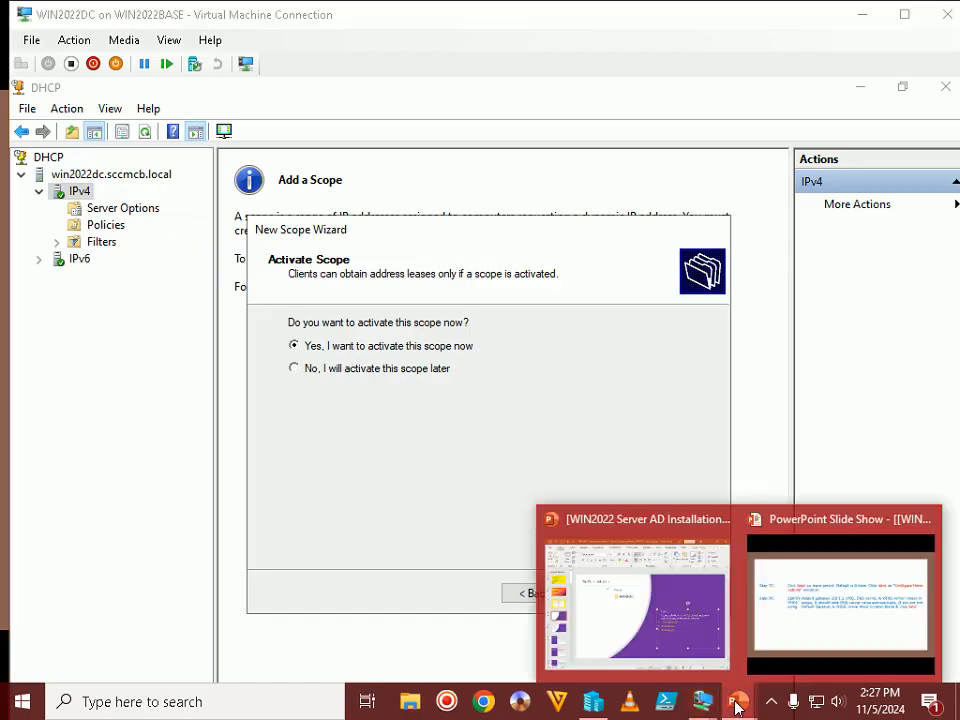
pyautogui.click(772, 601)
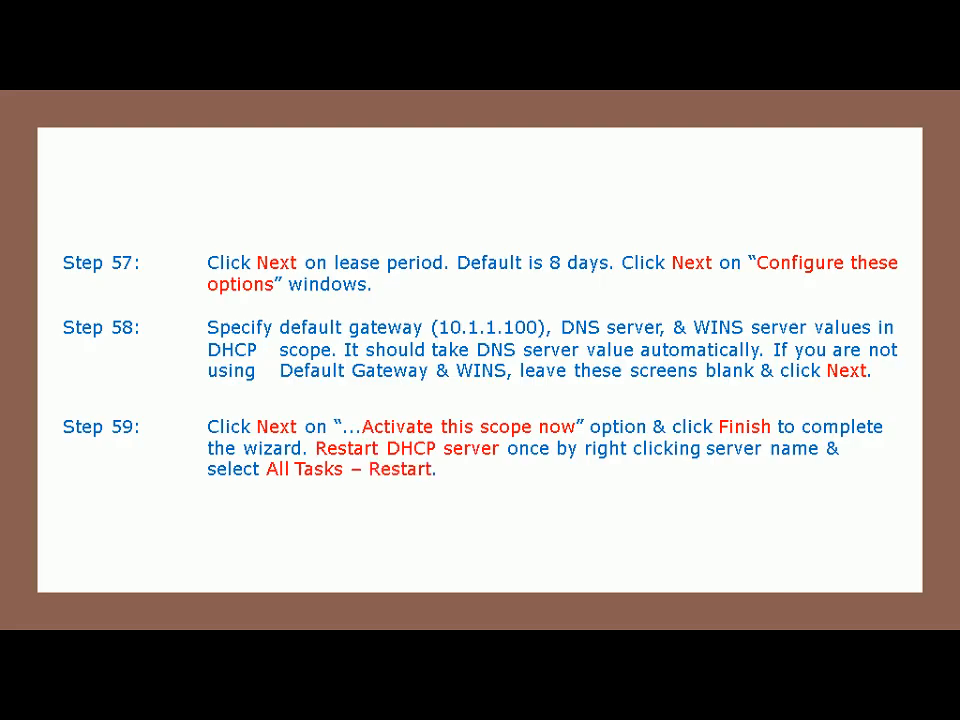
pyautogui.hotkey('alt', 'Tab')
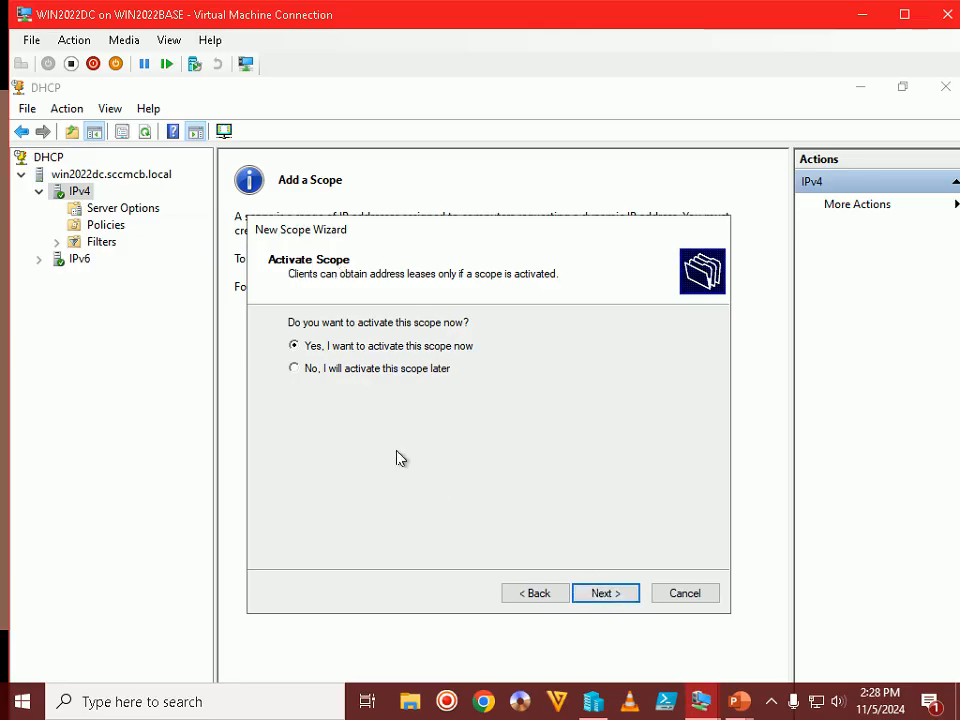
pyautogui.click(607, 596)
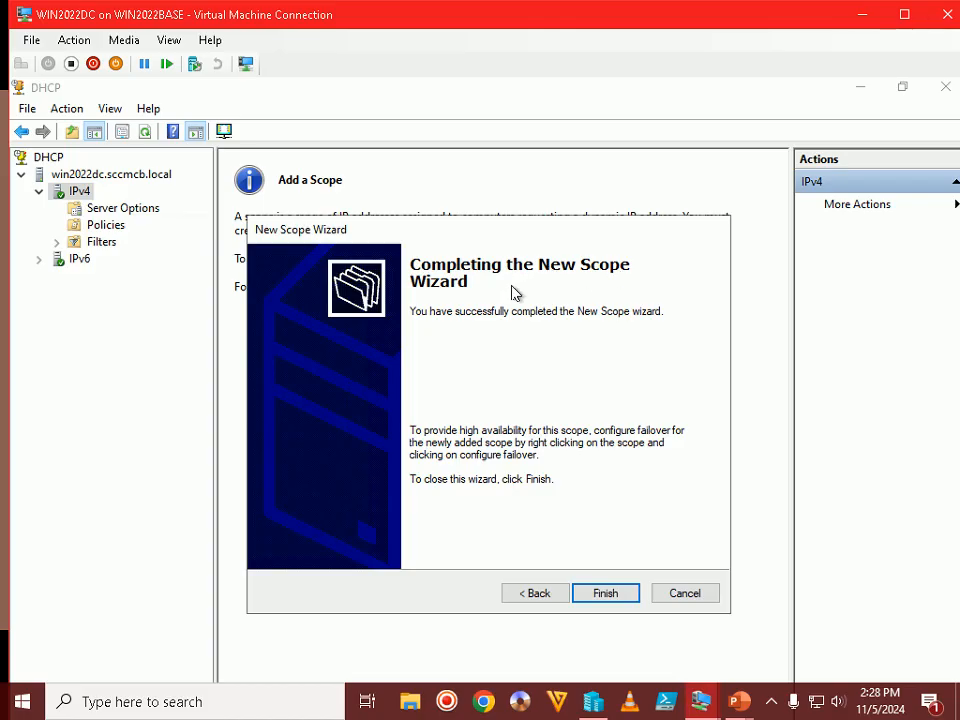
pyautogui.click(596, 591)
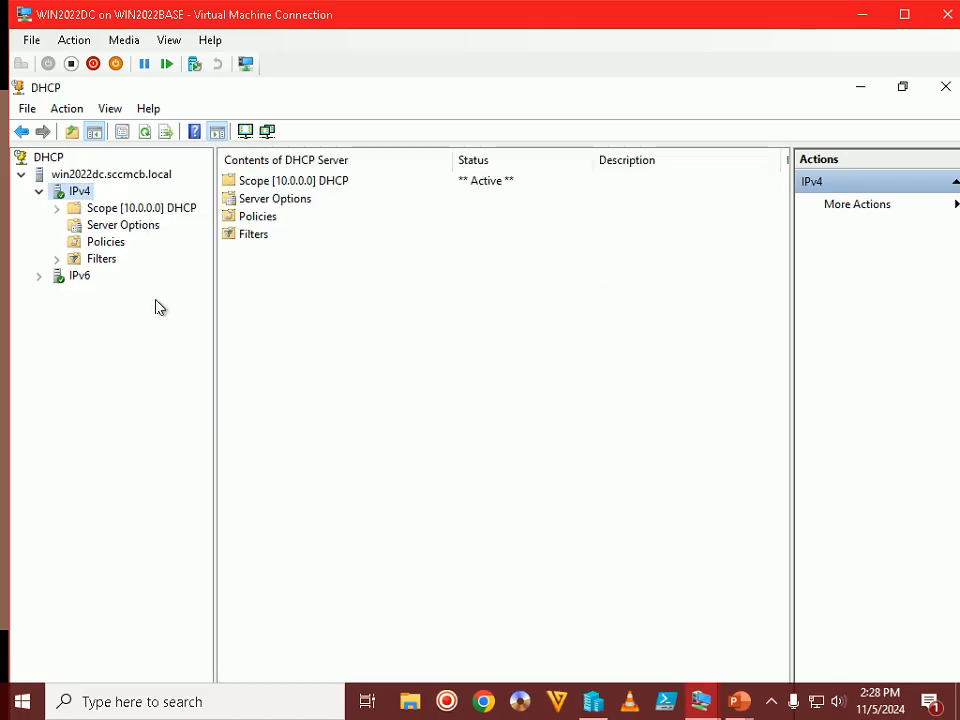
pyautogui.click(80, 192)
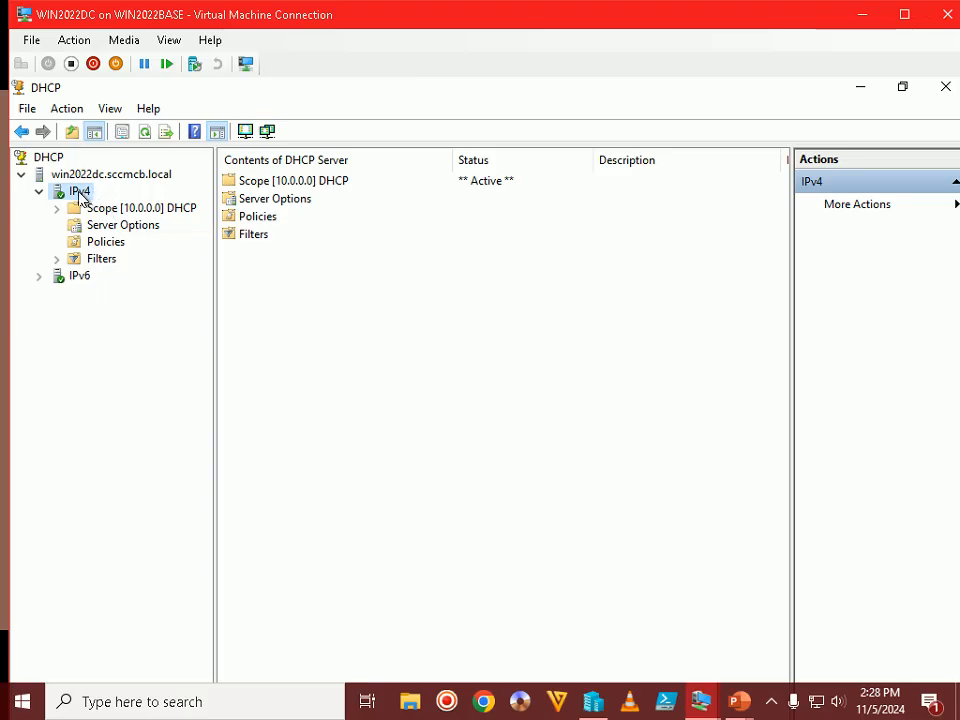
pyautogui.rightClick(80, 192)
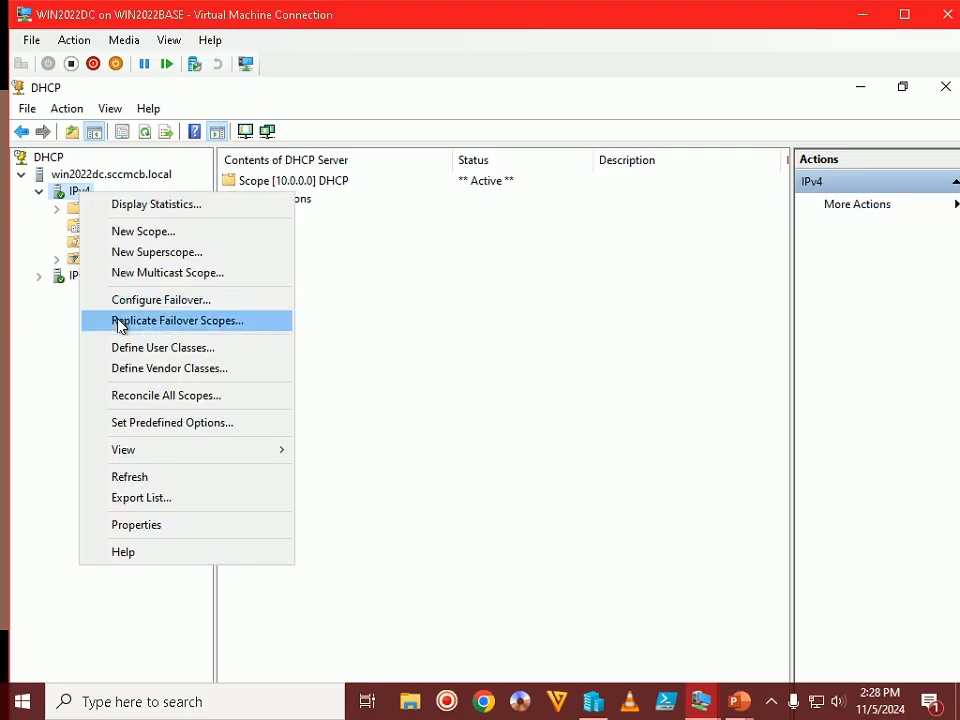
pyautogui.click(56, 364)
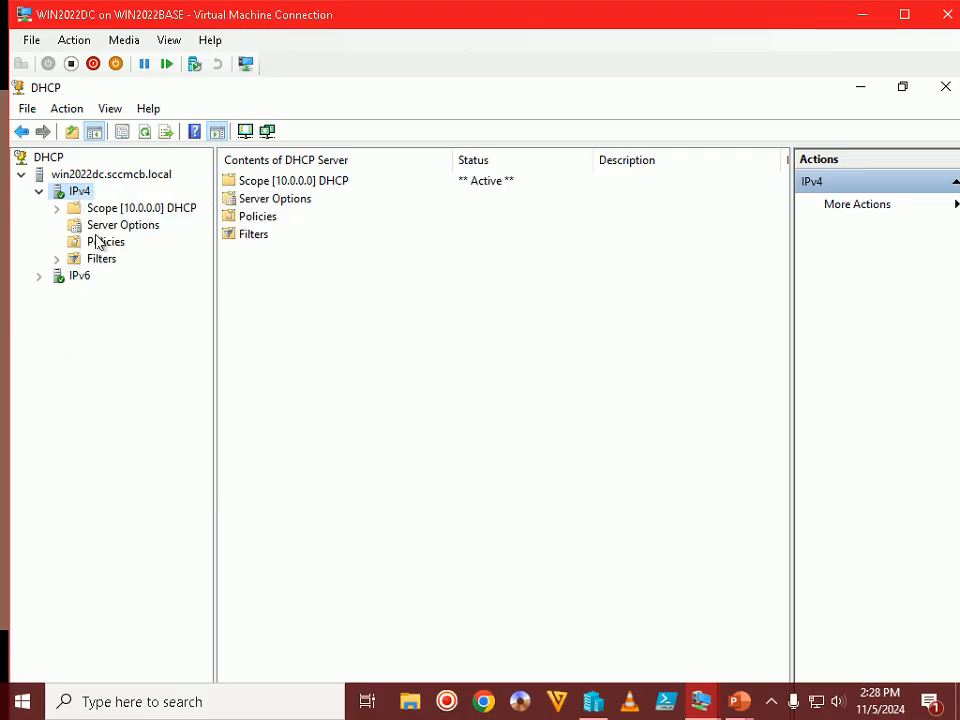
# Restart the DHCP server win2022dc.sccmcb.local and return to the PowerPoint slide show.
pyautogui.click(86, 175)
pyautogui.rightClick(86, 175)
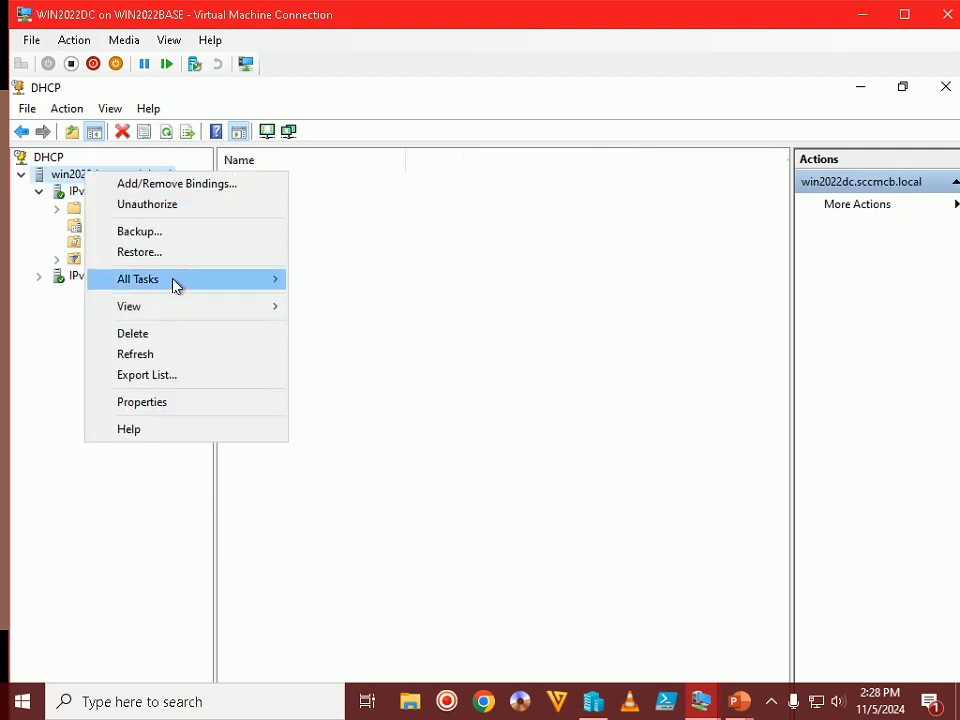
pyautogui.moveTo(172, 285)
pyautogui.click(334, 362)
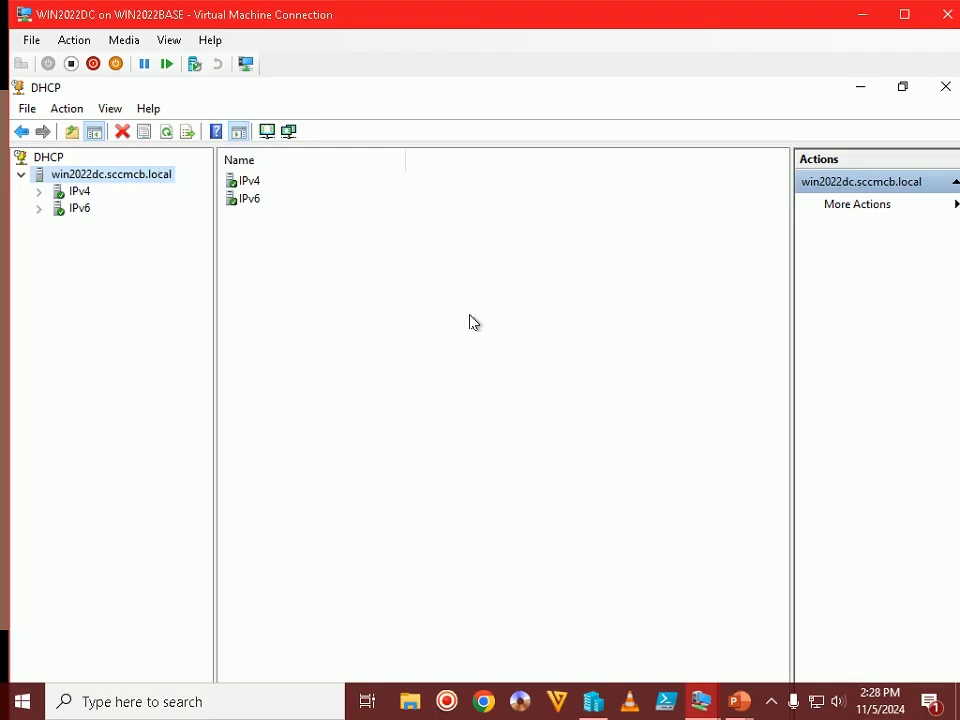
pyautogui.moveTo(739, 701)
pyautogui.click(778, 602)
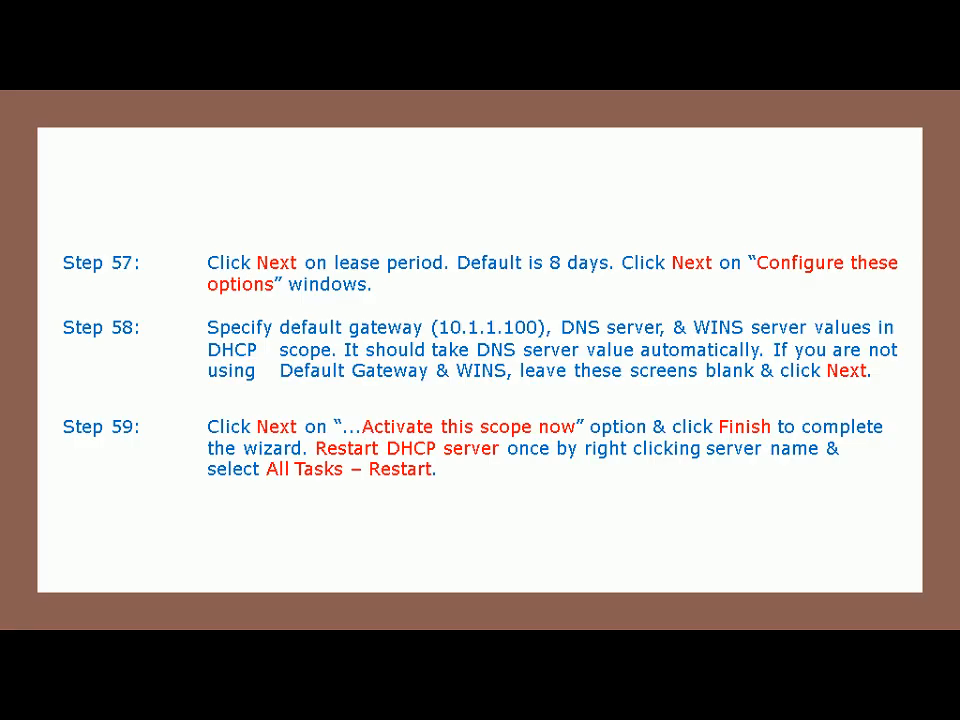